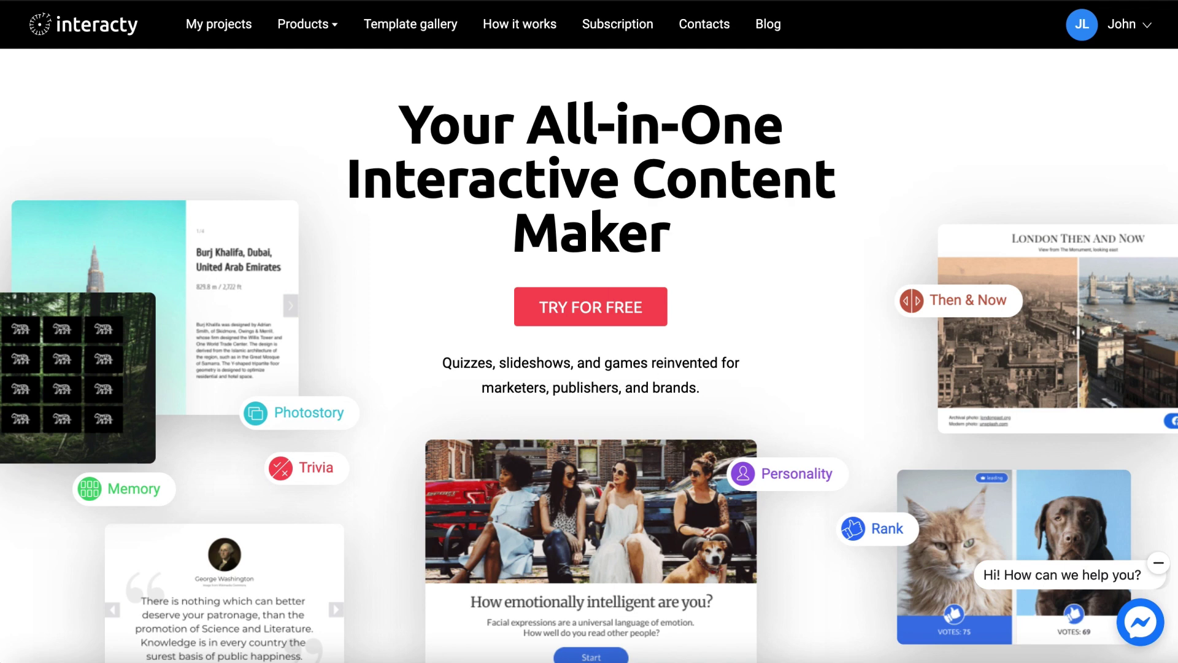
Step: Browse the Memory templates in the gallery and pick the plain card-grid minimal layout
click(373, 29)
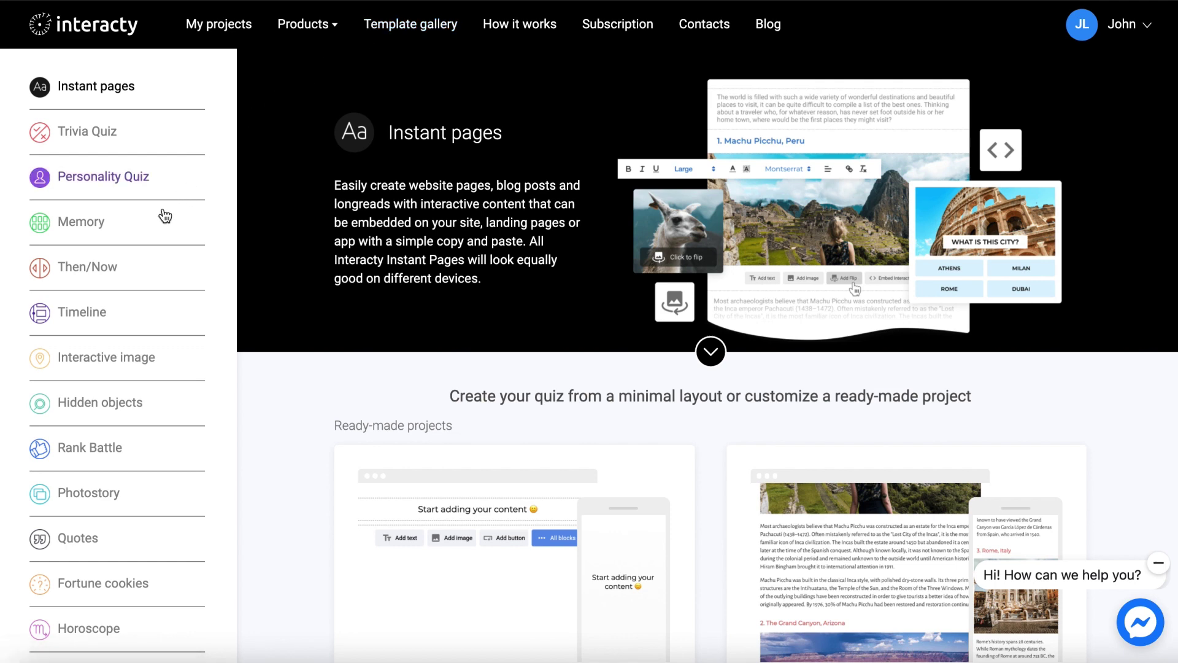
click(146, 232)
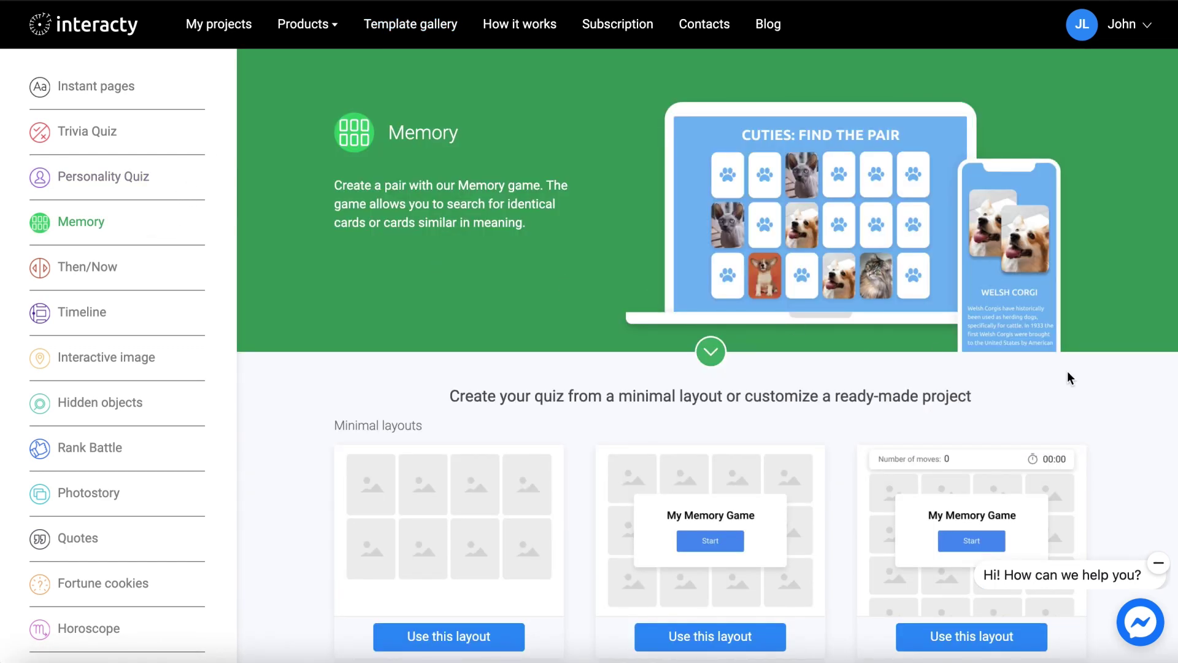
scroll(1068, 376, down, 3)
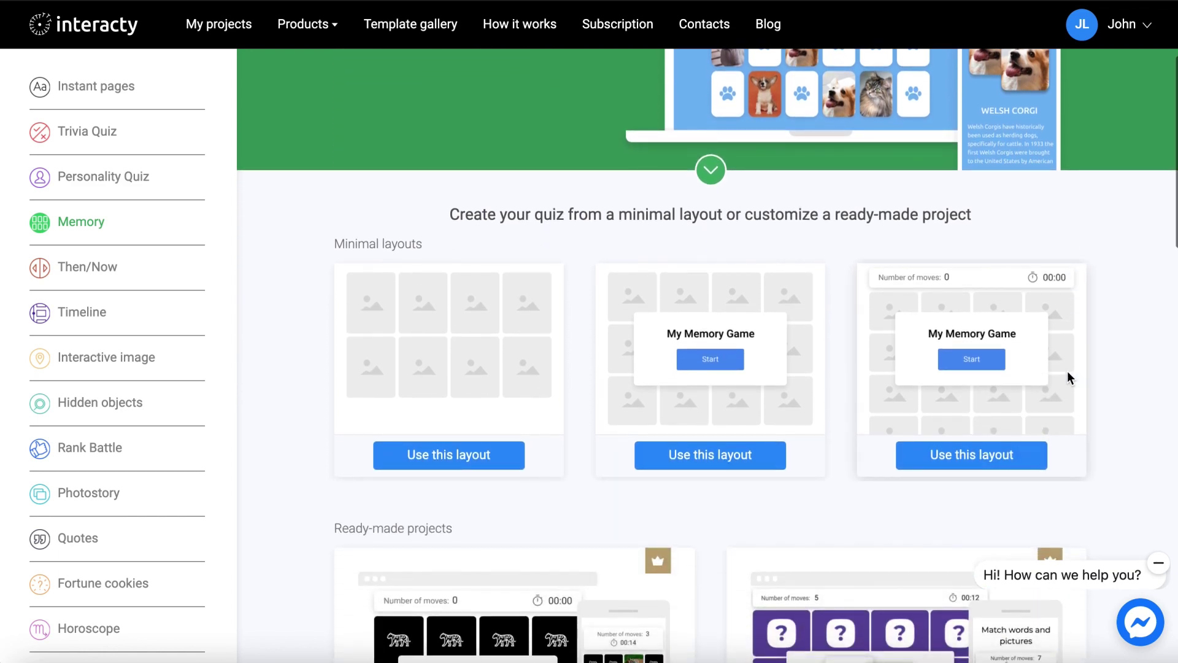
scroll(1069, 377, down, 2)
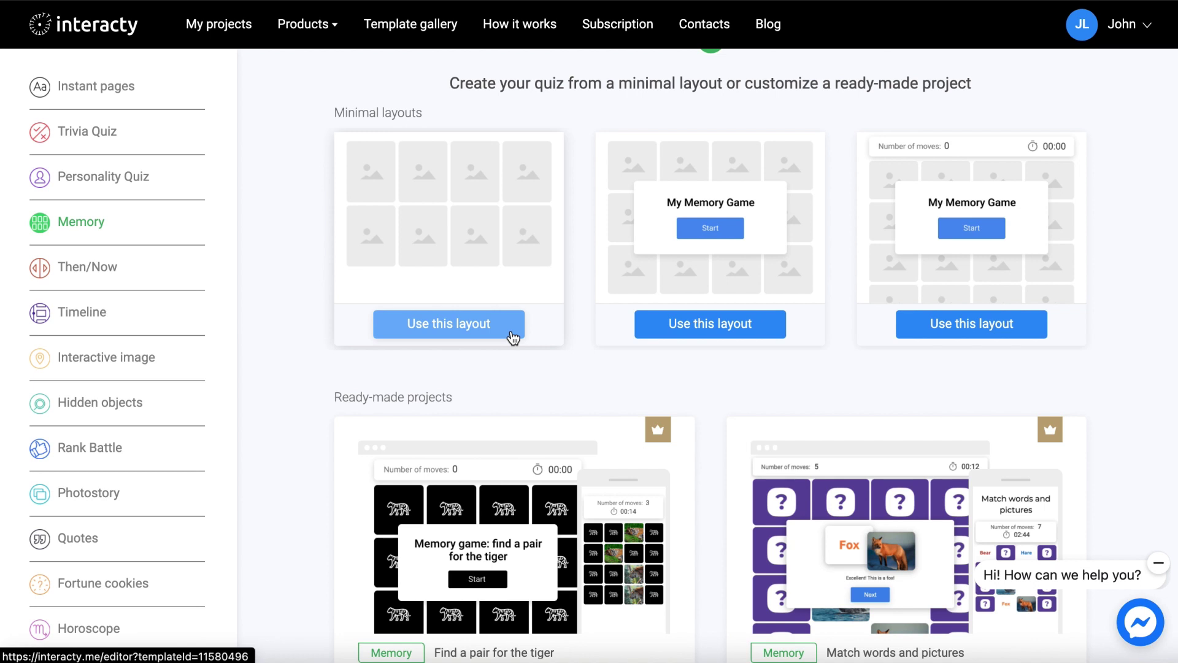
click(513, 337)
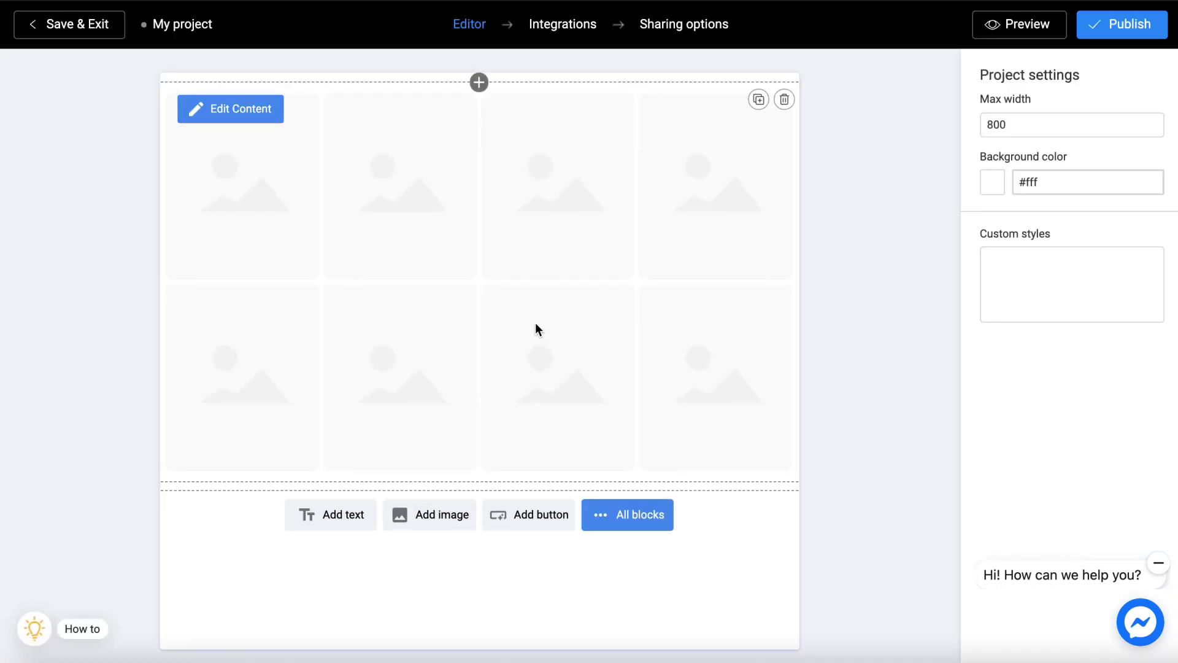
Step: Rename the new memory project from 'My project' to 'Flags'
click(737, 256)
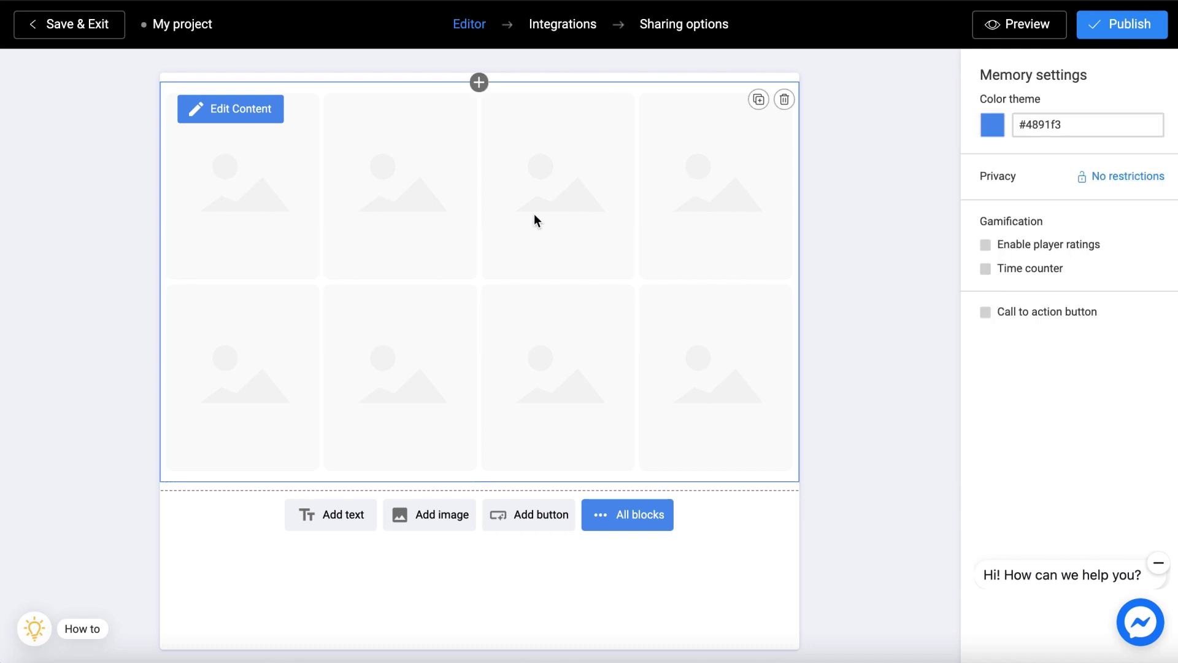
triple_click(214, 28)
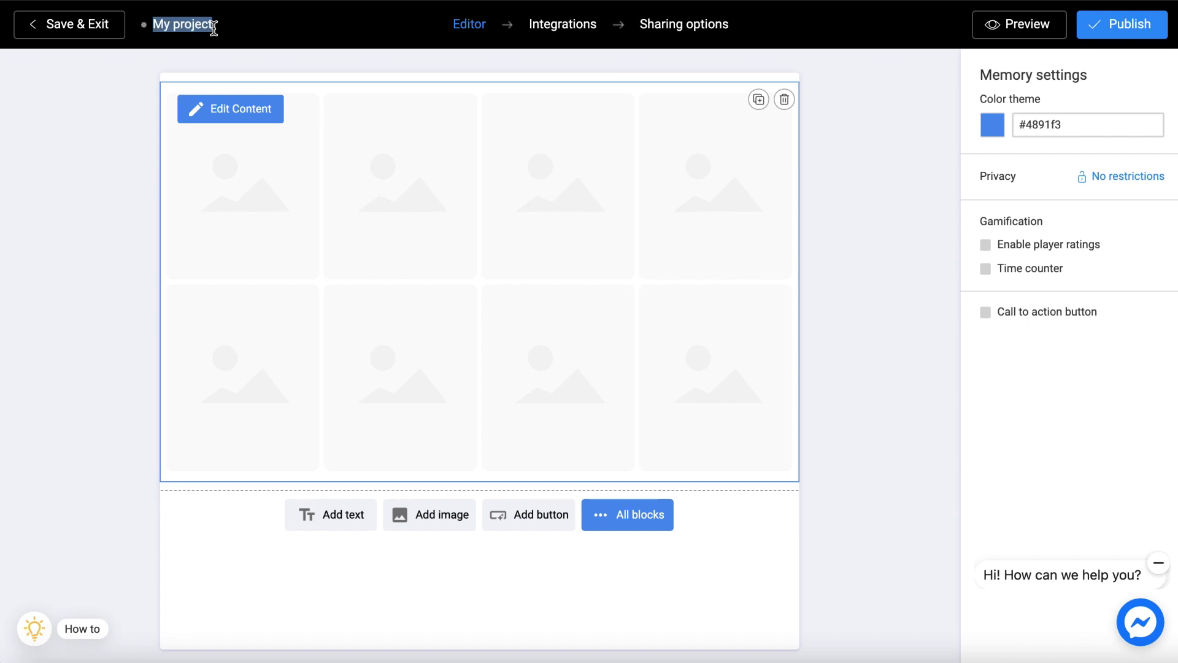
text(F)
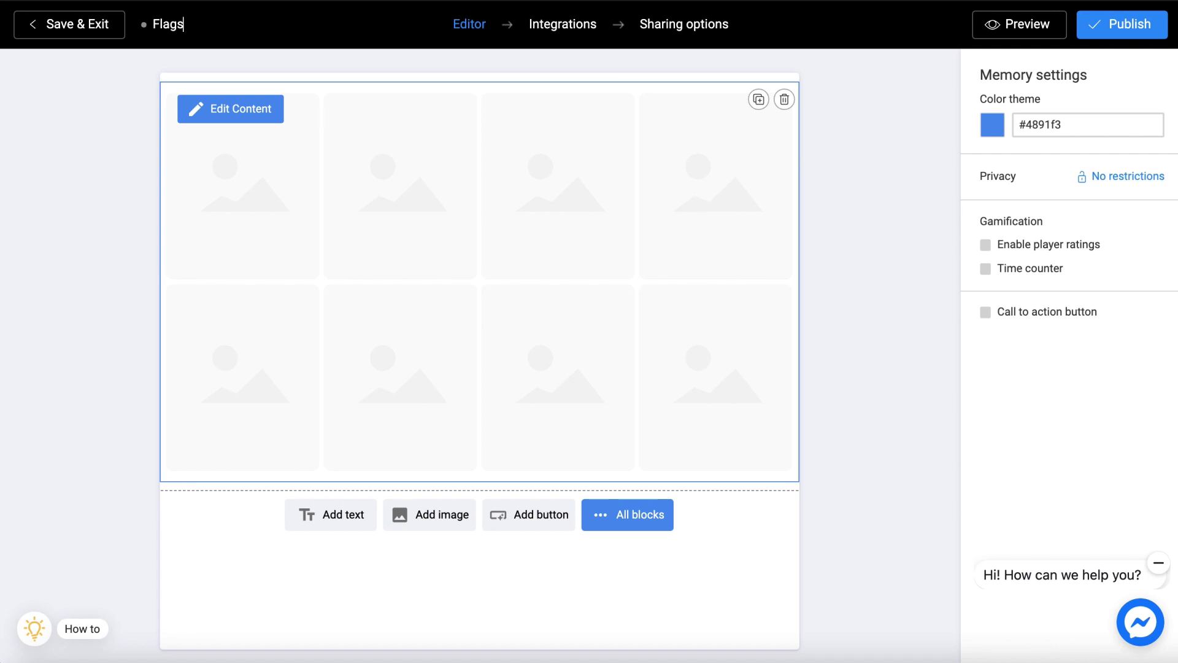
text(lags)
click(384, 56)
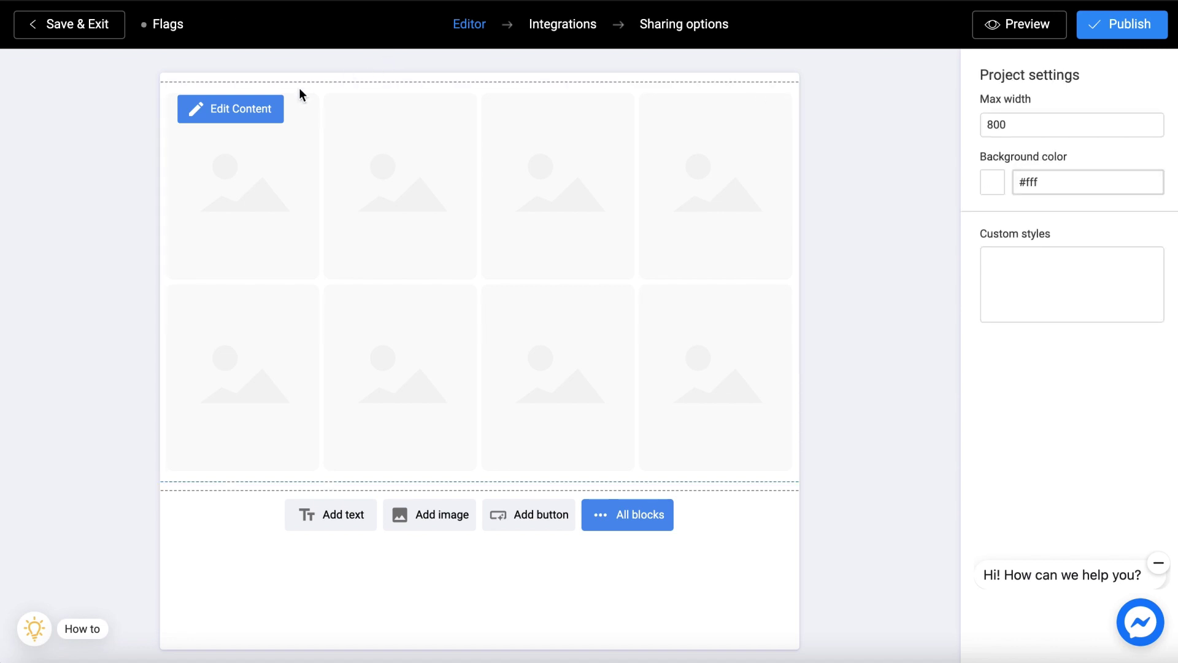
Step: In the content options, settle on a 4x2 grid layout with 5:4 card proportions
click(245, 115)
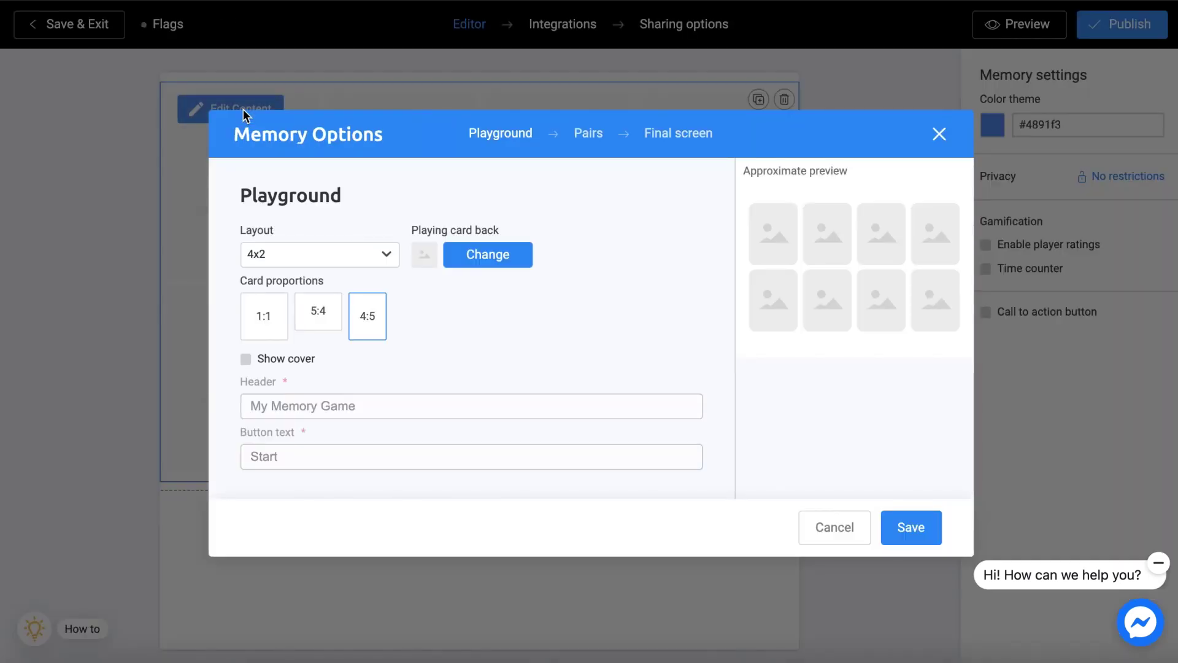
click(387, 255)
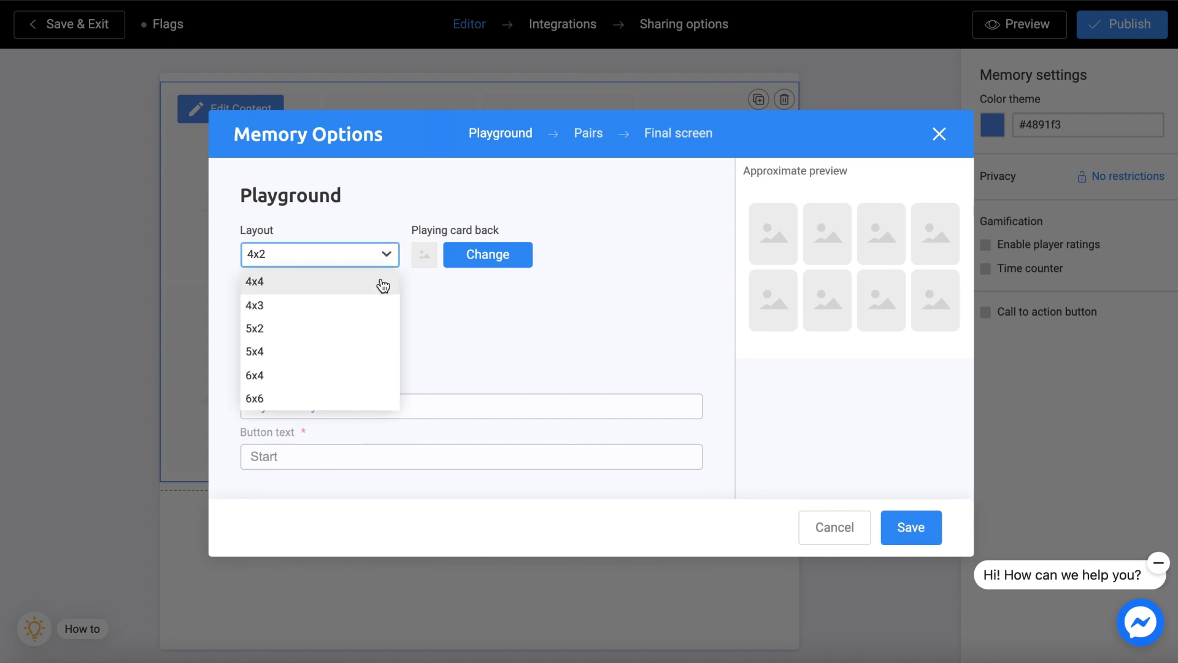
click(383, 277)
click(385, 259)
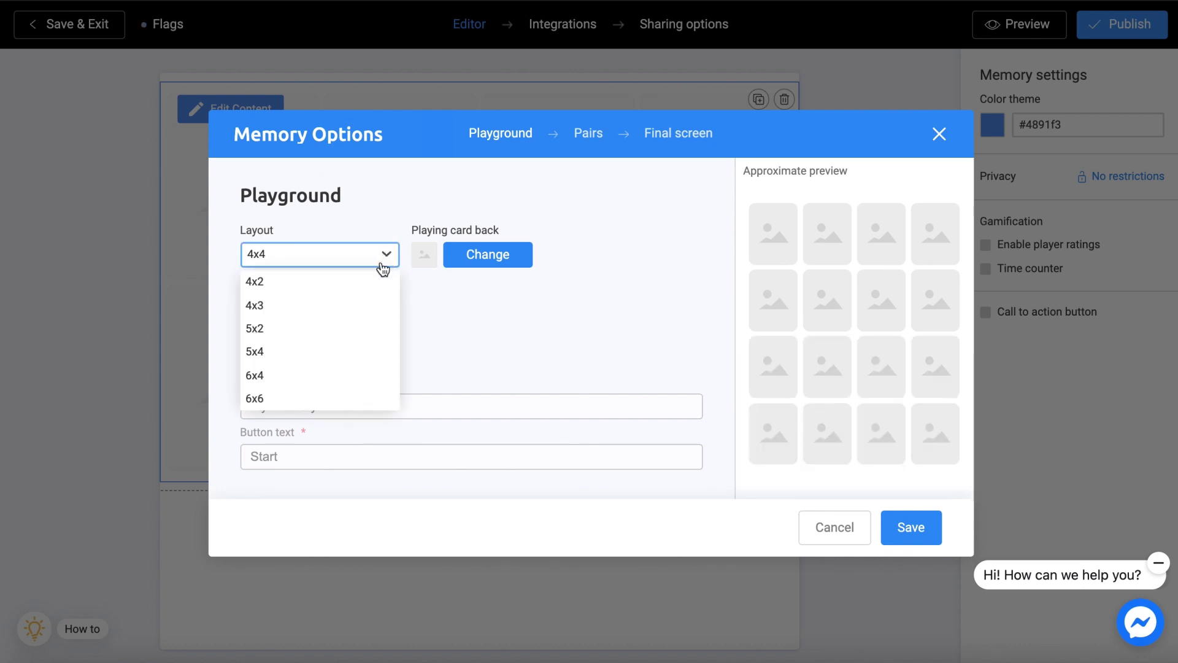
click(361, 374)
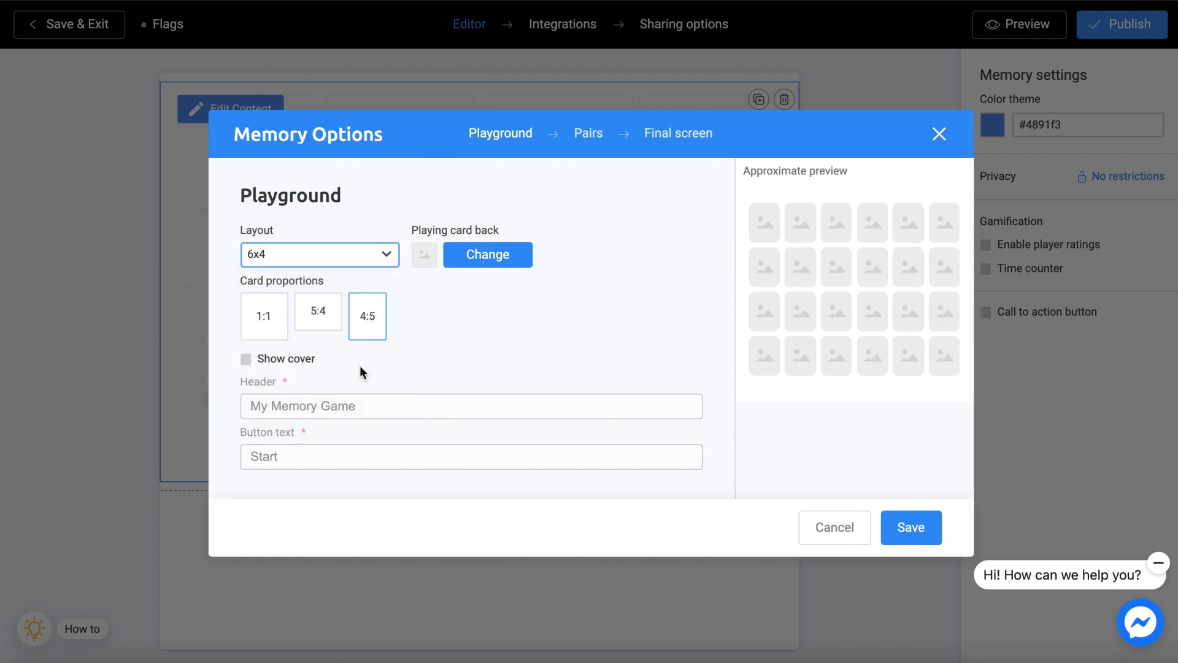
click(387, 257)
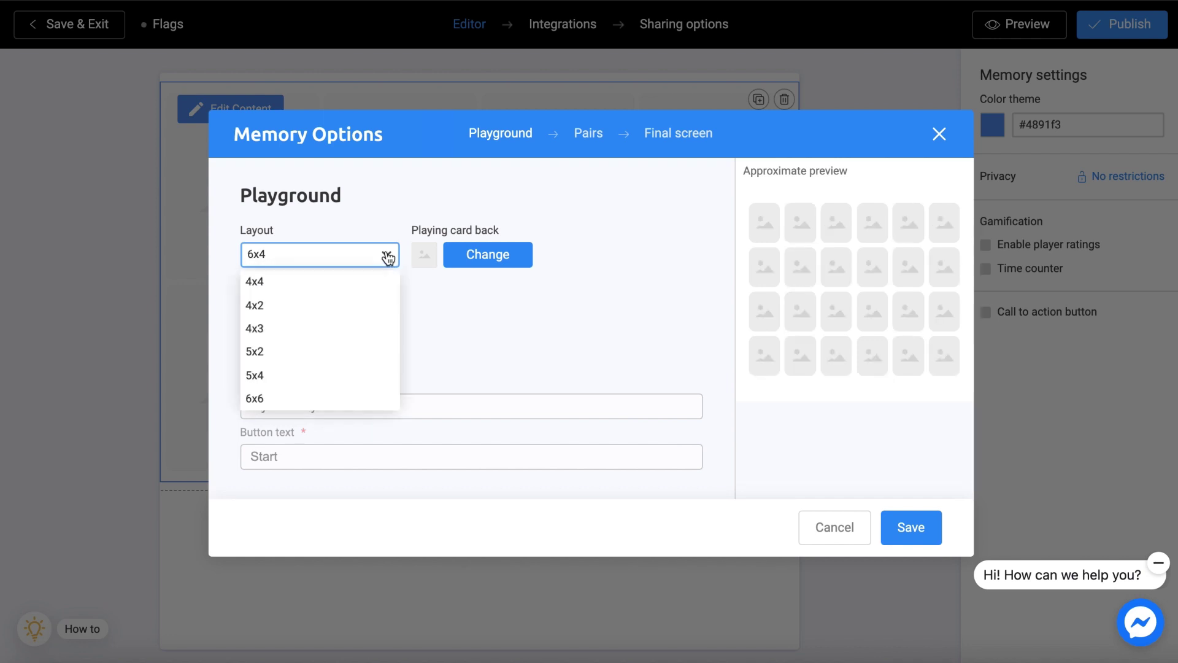
click(373, 306)
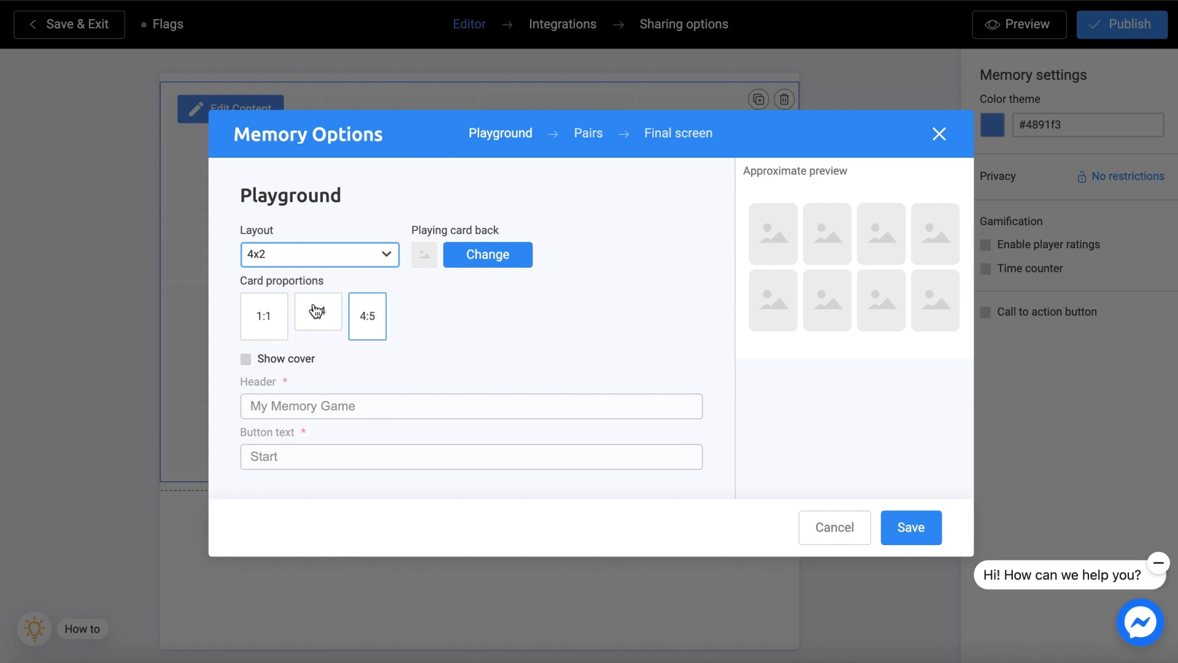
click(266, 313)
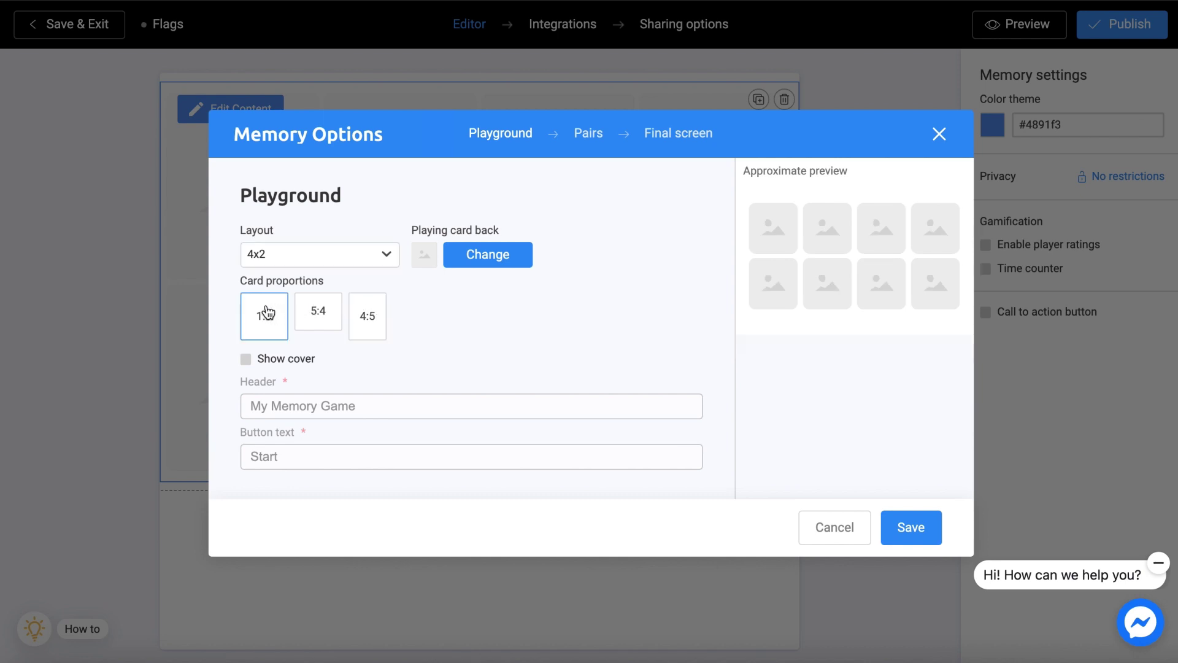
click(313, 313)
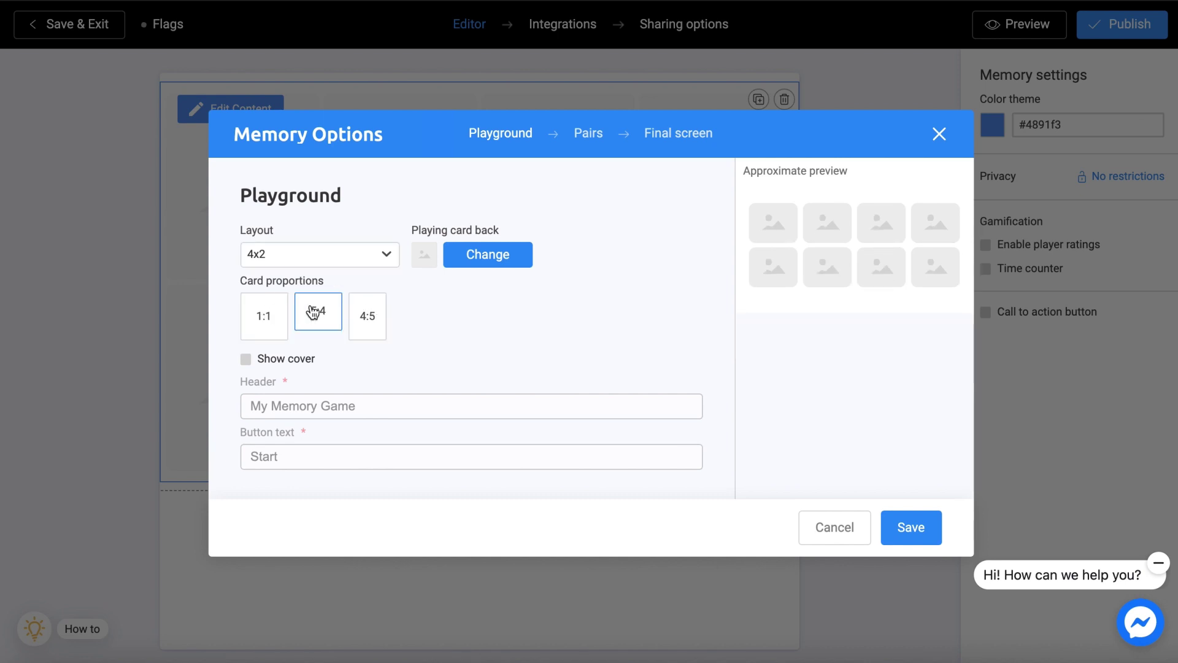
click(373, 314)
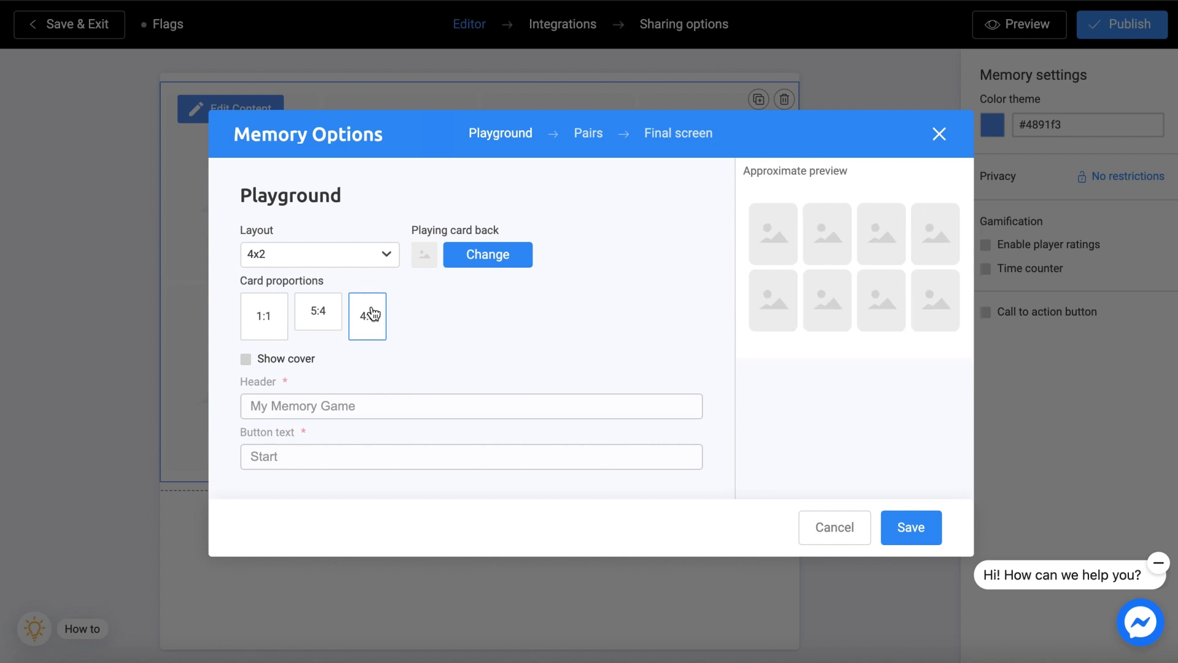
click(324, 313)
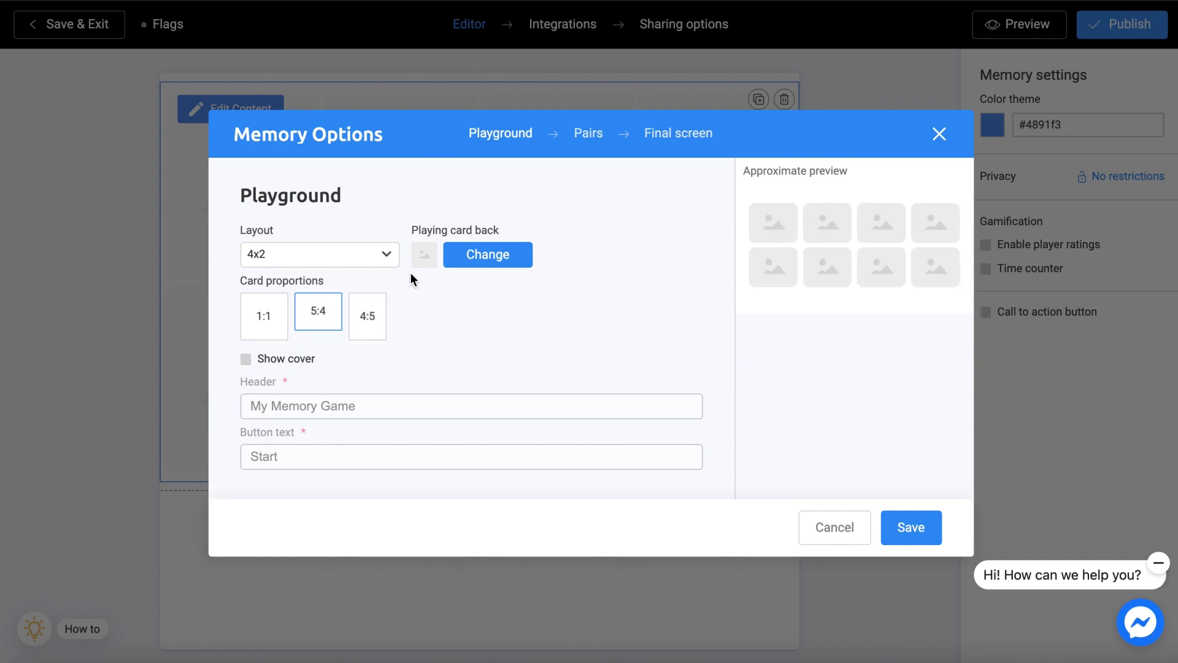
Step: Use the yellow globe image card-cover.png as the back of every card
click(464, 257)
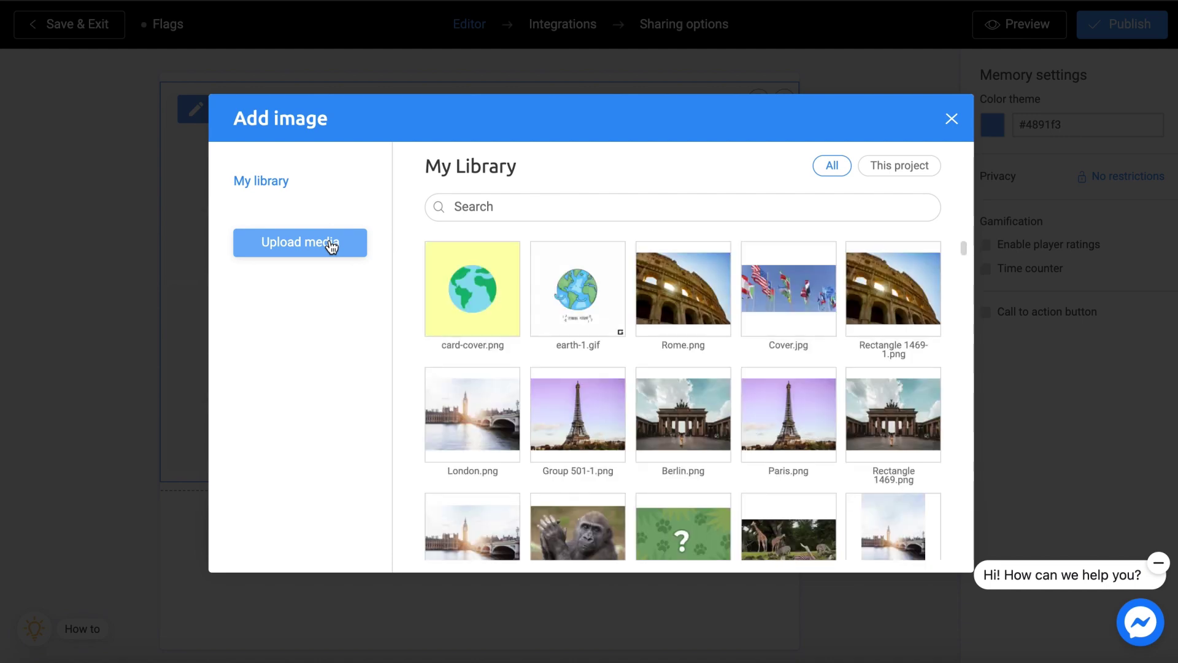
click(460, 267)
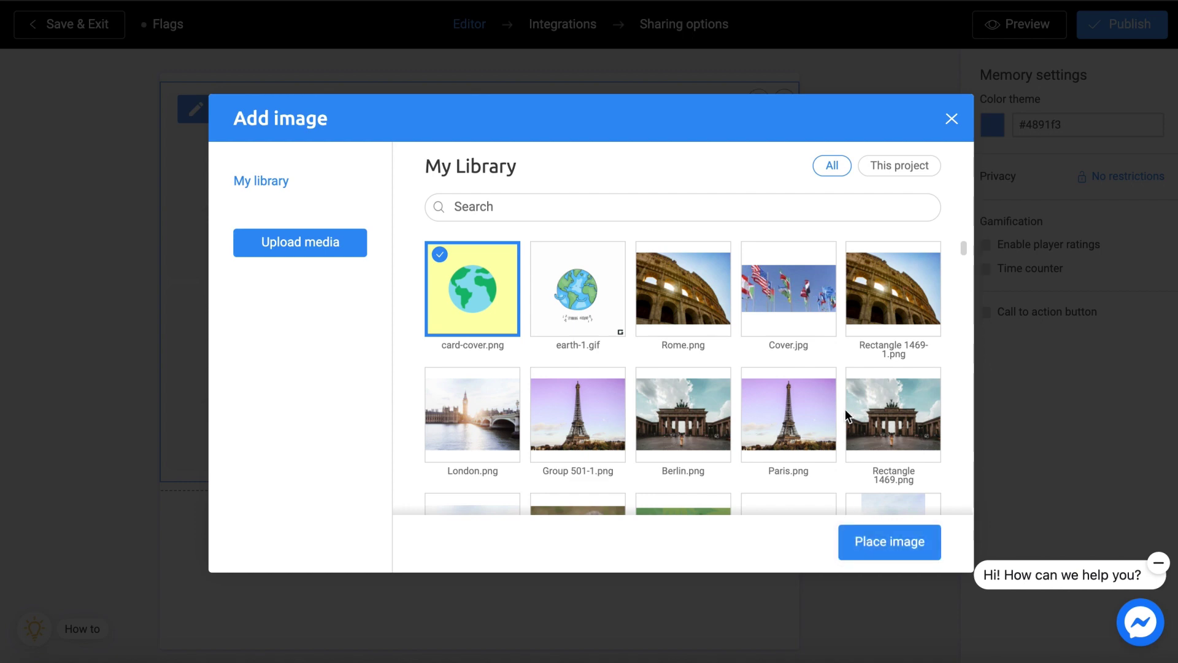
scroll(846, 411, down, 3)
scroll(845, 410, down, 2)
scroll(845, 410, up, 6)
click(866, 548)
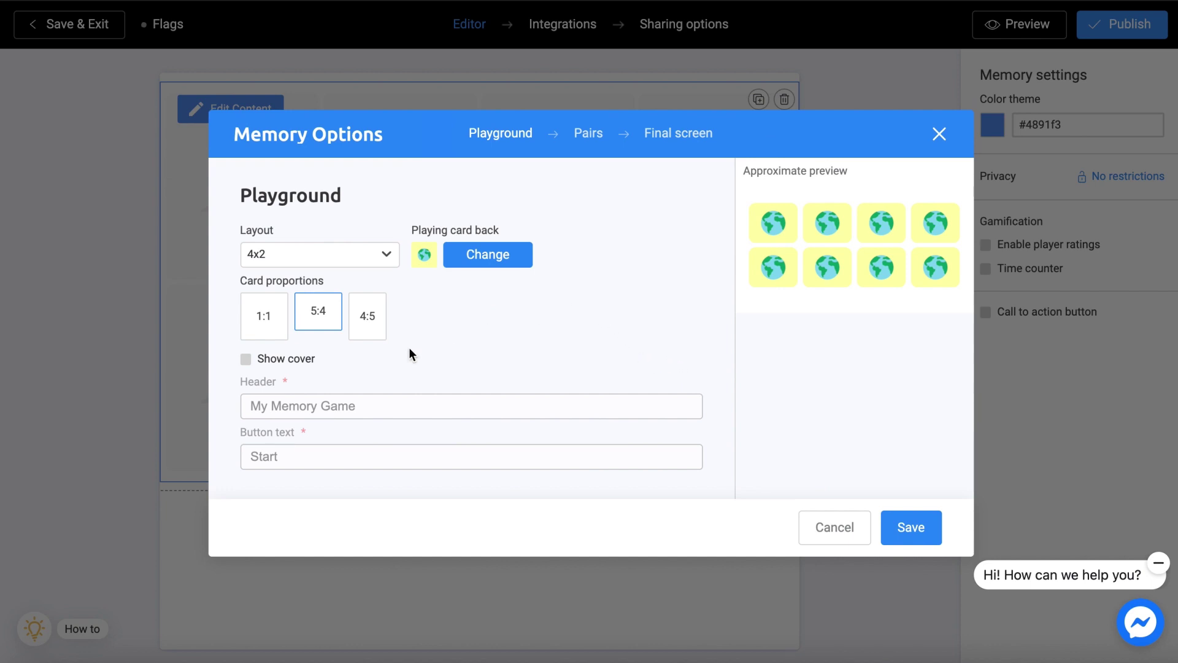
Step: Leave the start cover switched off and move on to the Pairs step
click(245, 359)
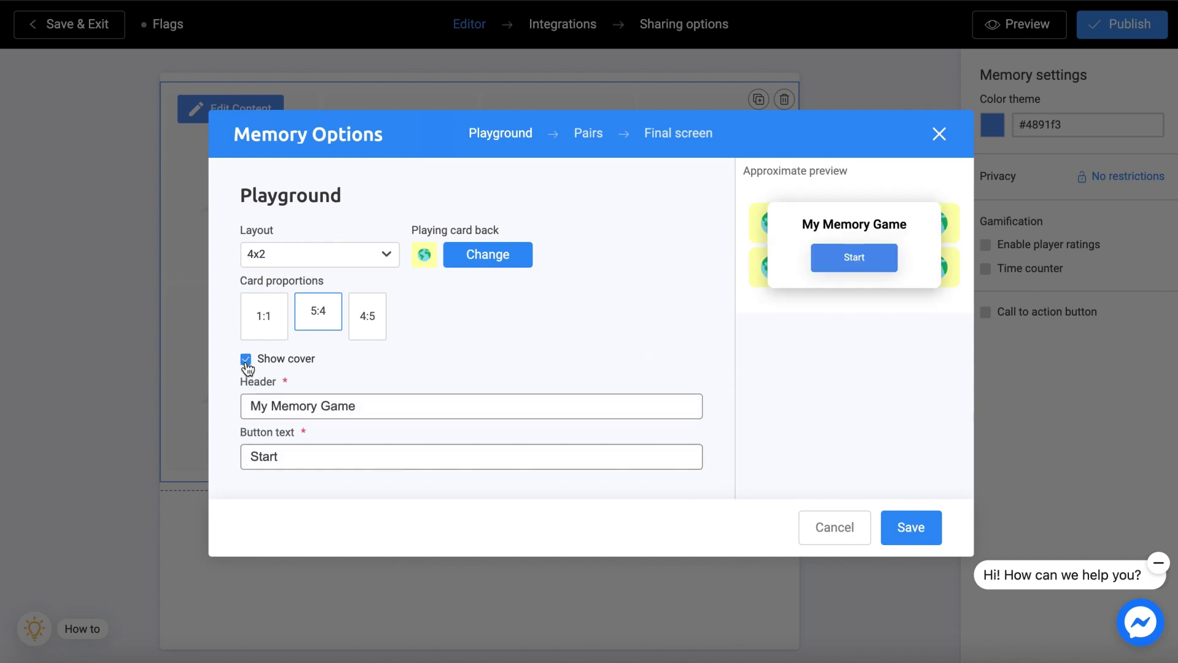
click(246, 362)
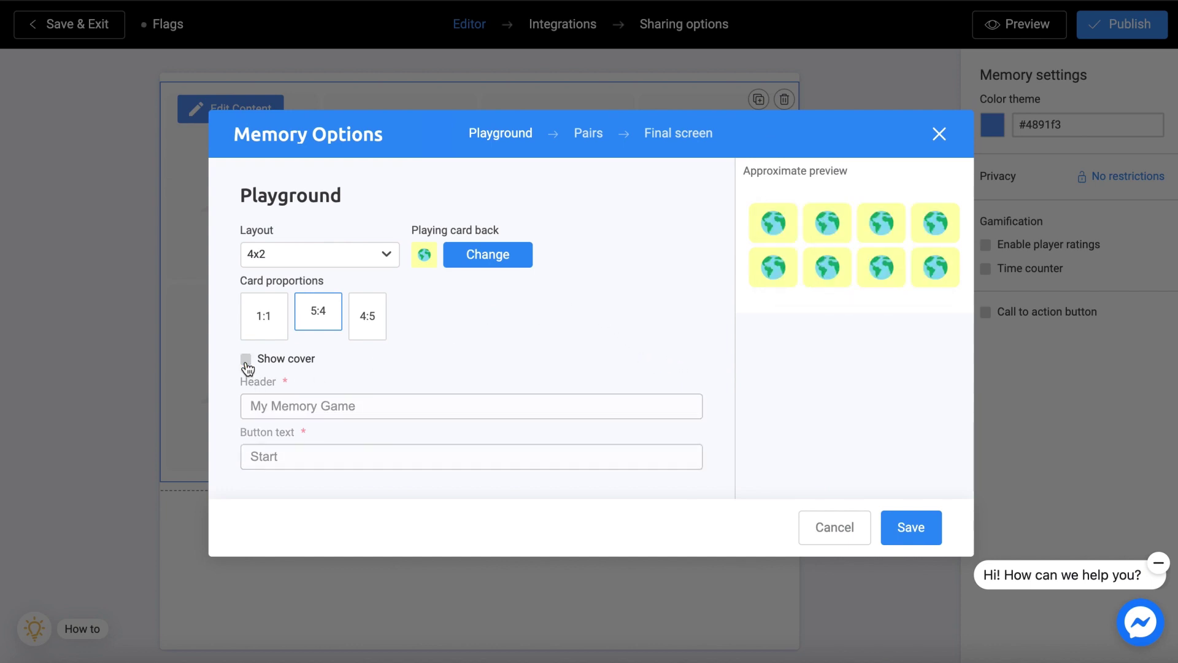
click(584, 134)
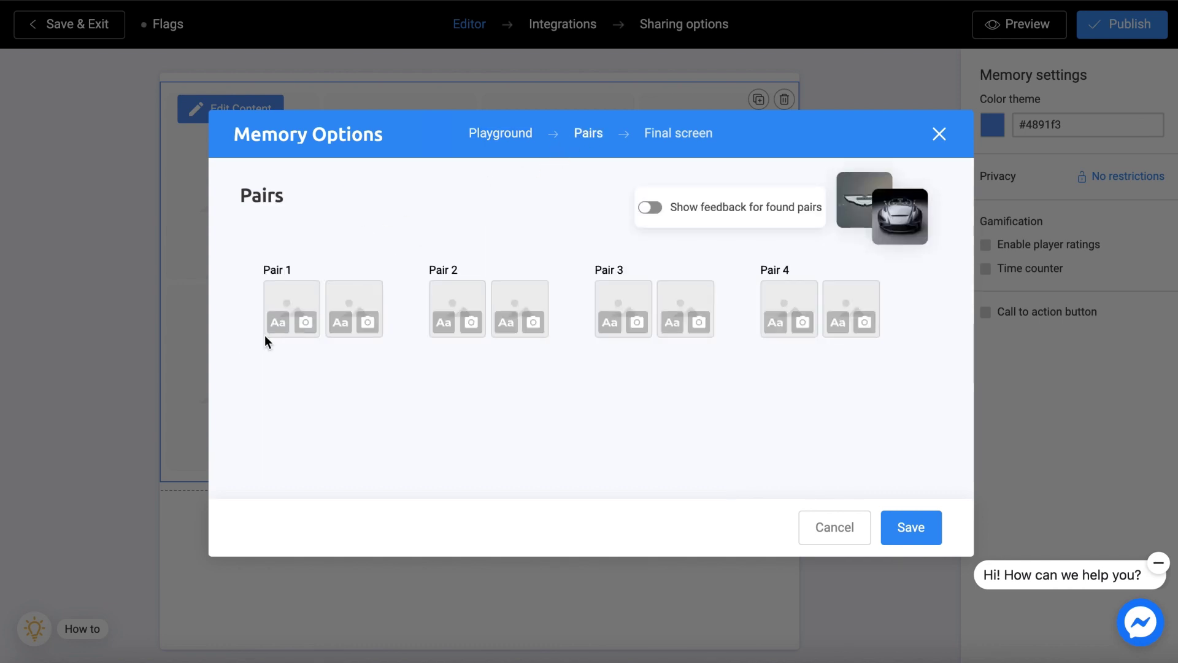
Step: Fill Pair 1 with the Rome.png Colosseum photo and a red 'Rome' text card
click(305, 324)
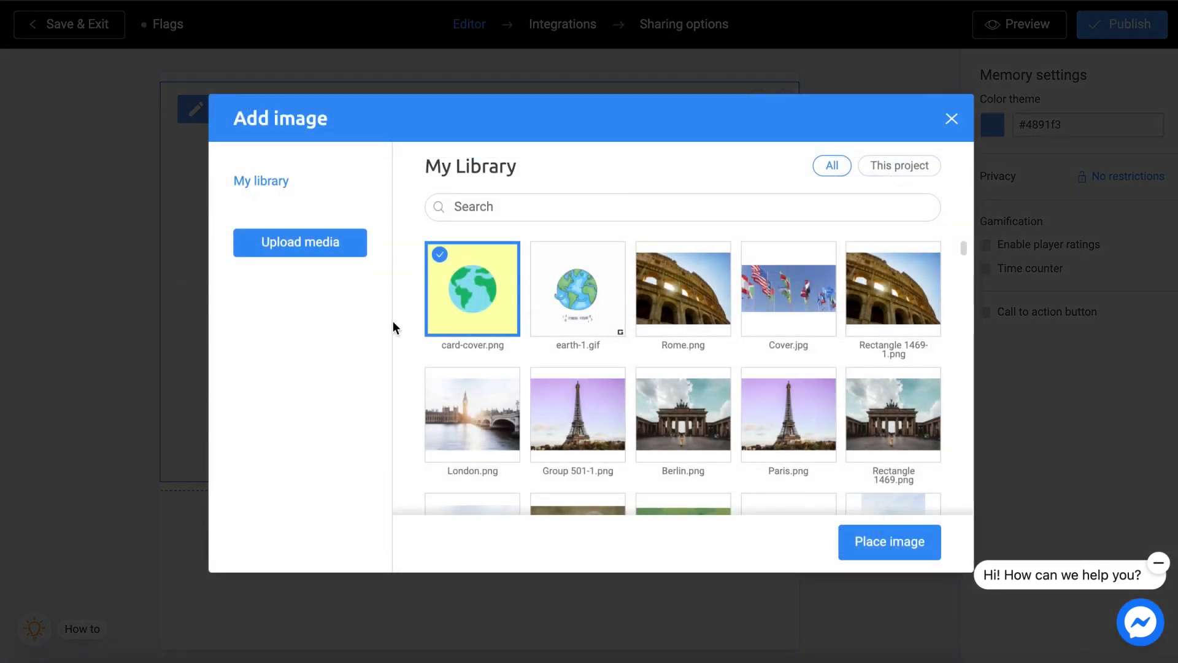
click(703, 307)
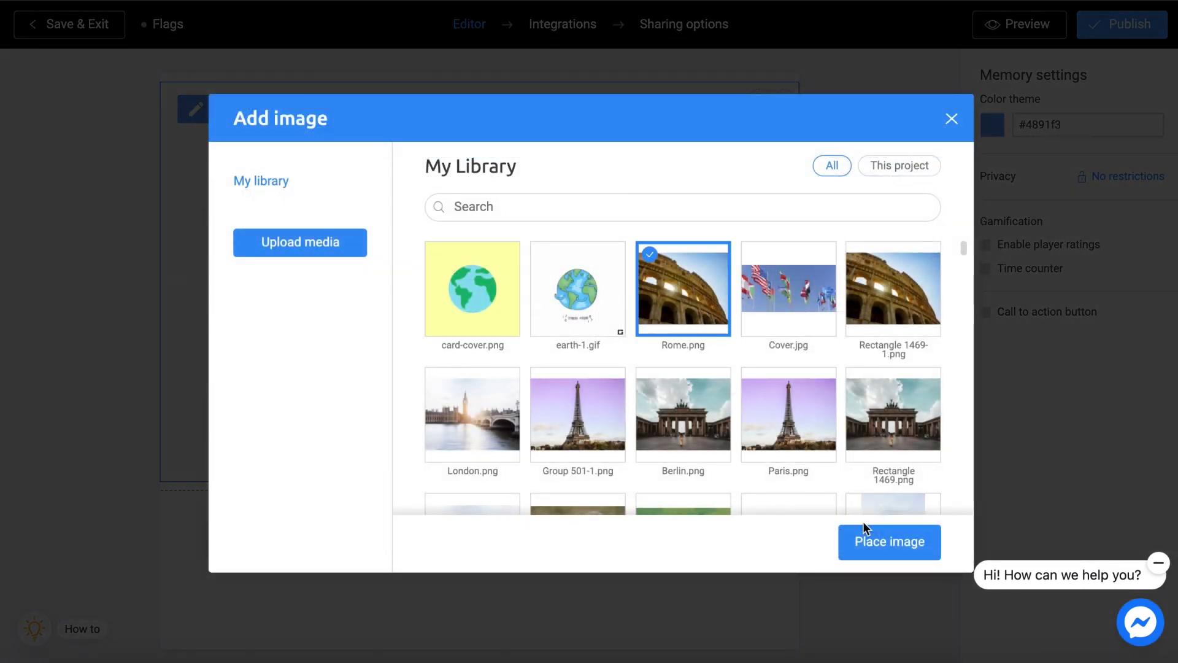
click(895, 560)
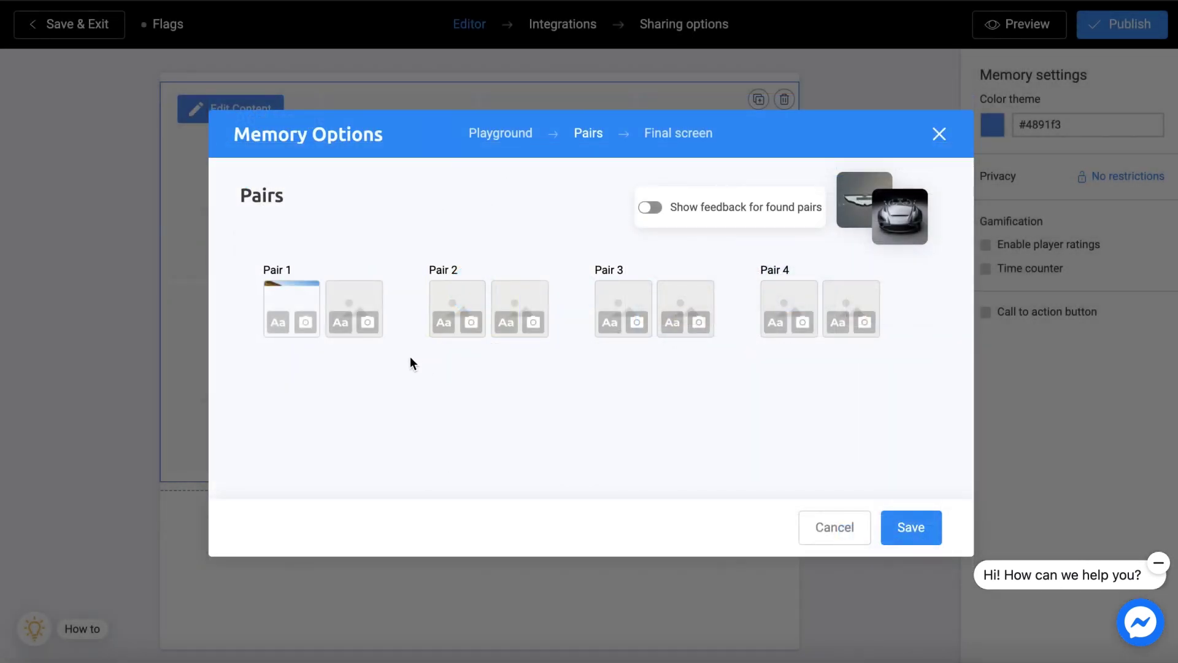
click(341, 322)
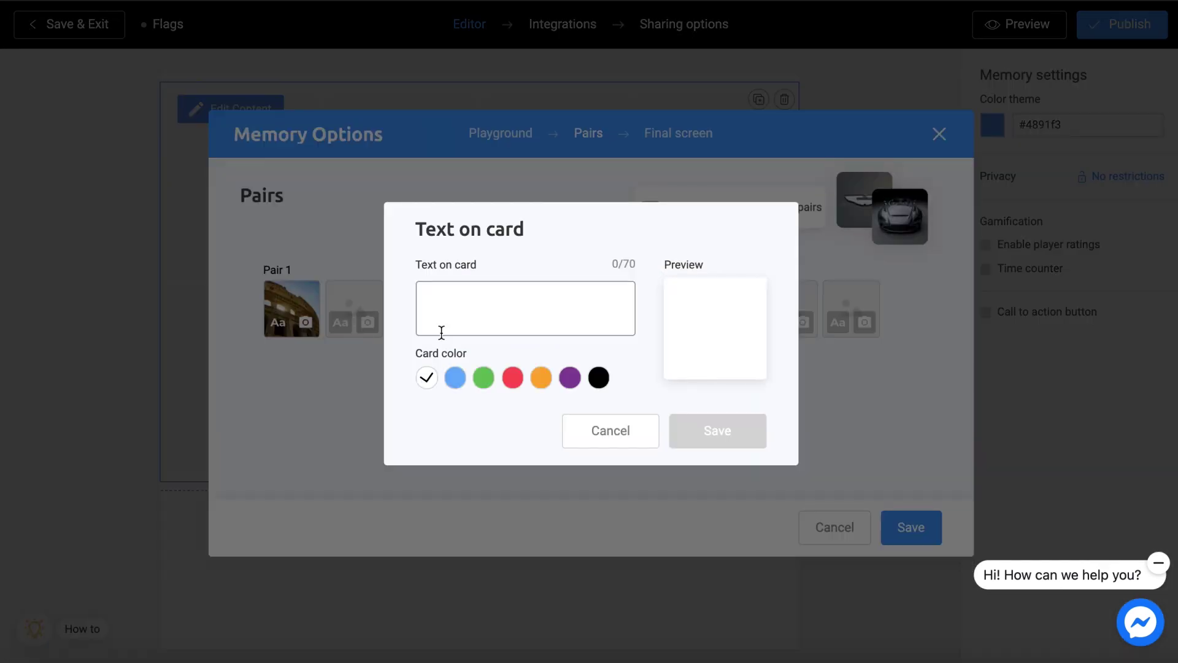
click(502, 309)
text(Rome)
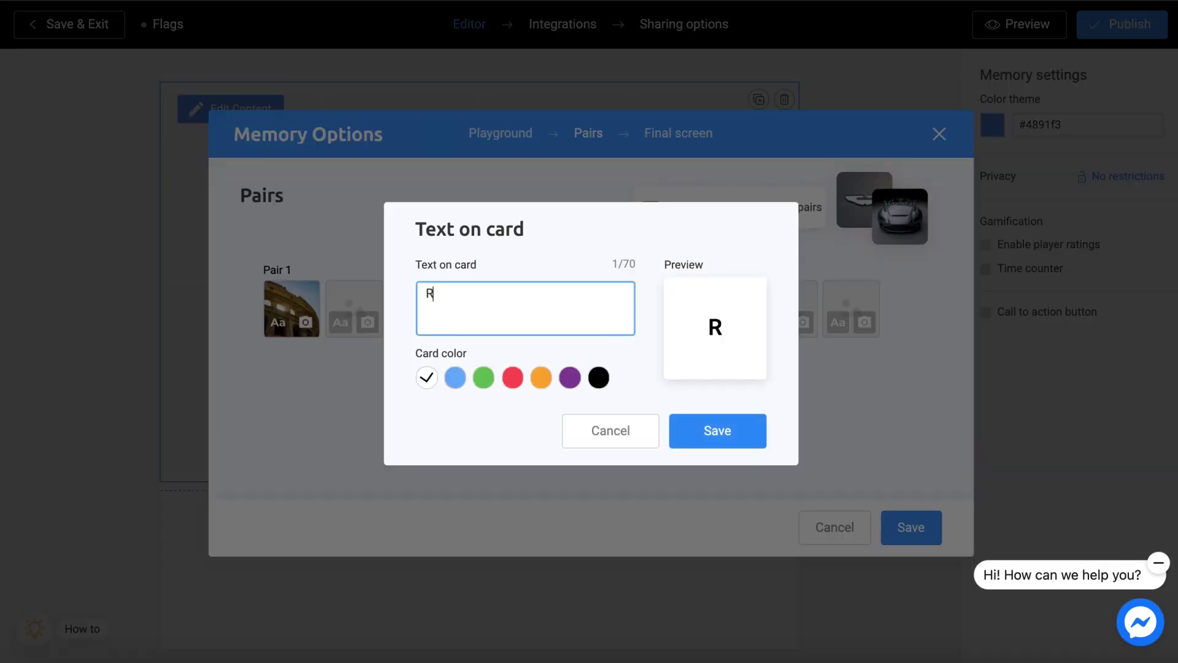
click(466, 382)
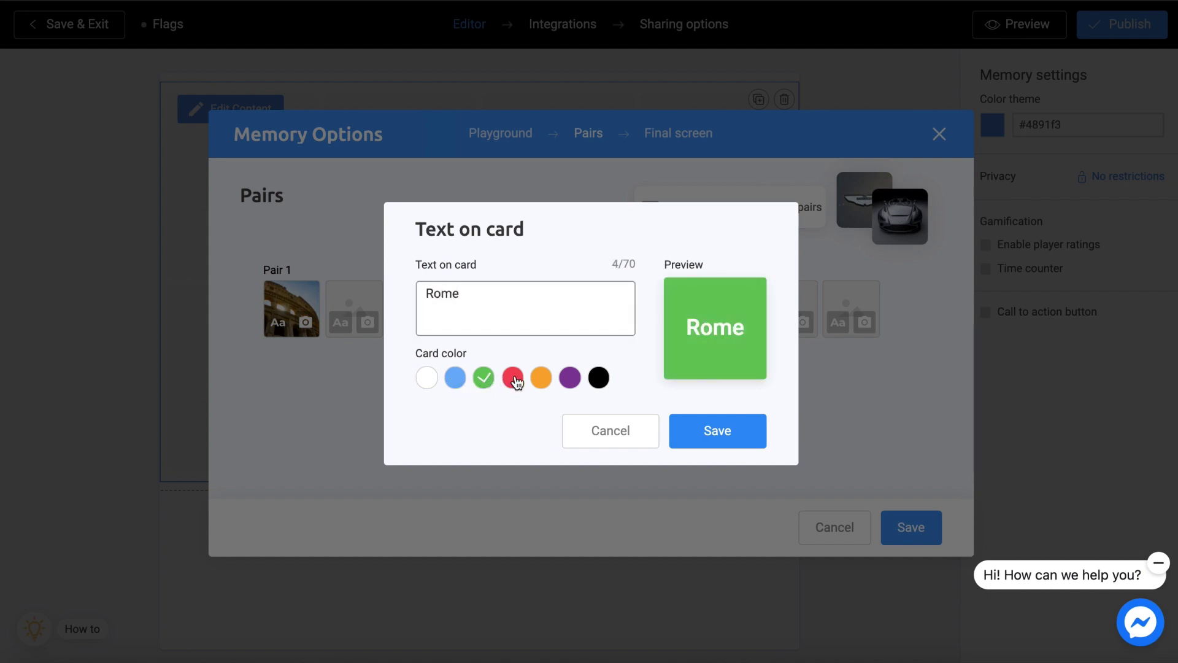
click(514, 380)
click(738, 434)
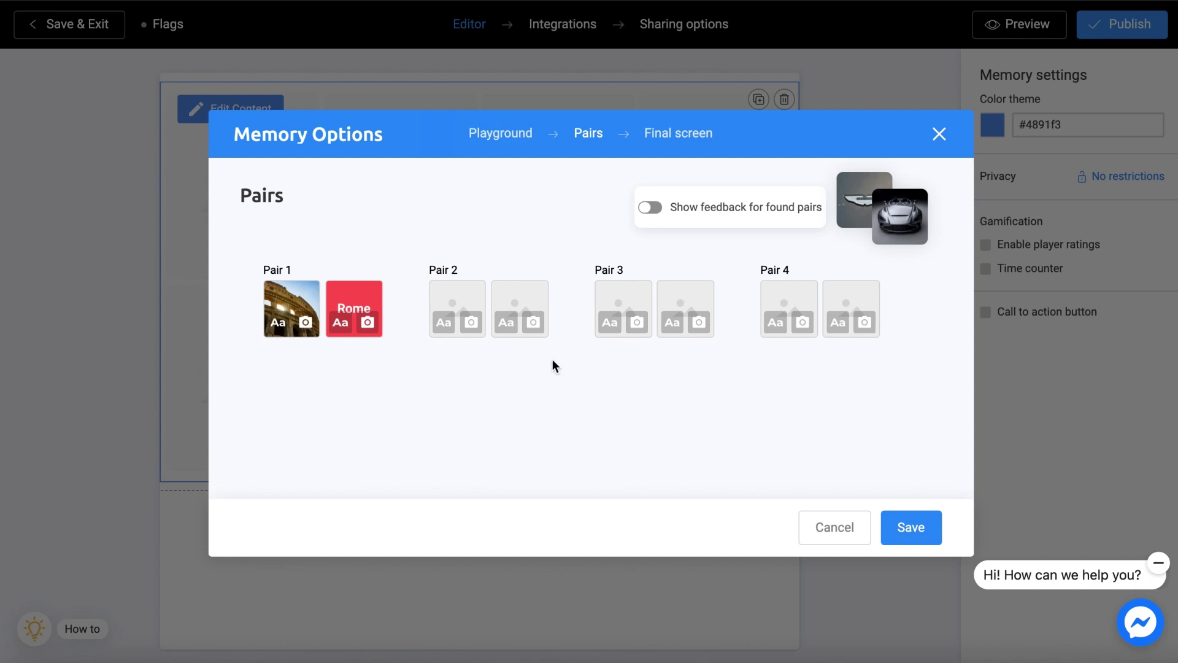
Step: Fill Pair 2 with the Eiffel Tower photo and a purple 'Paris' text card
click(474, 323)
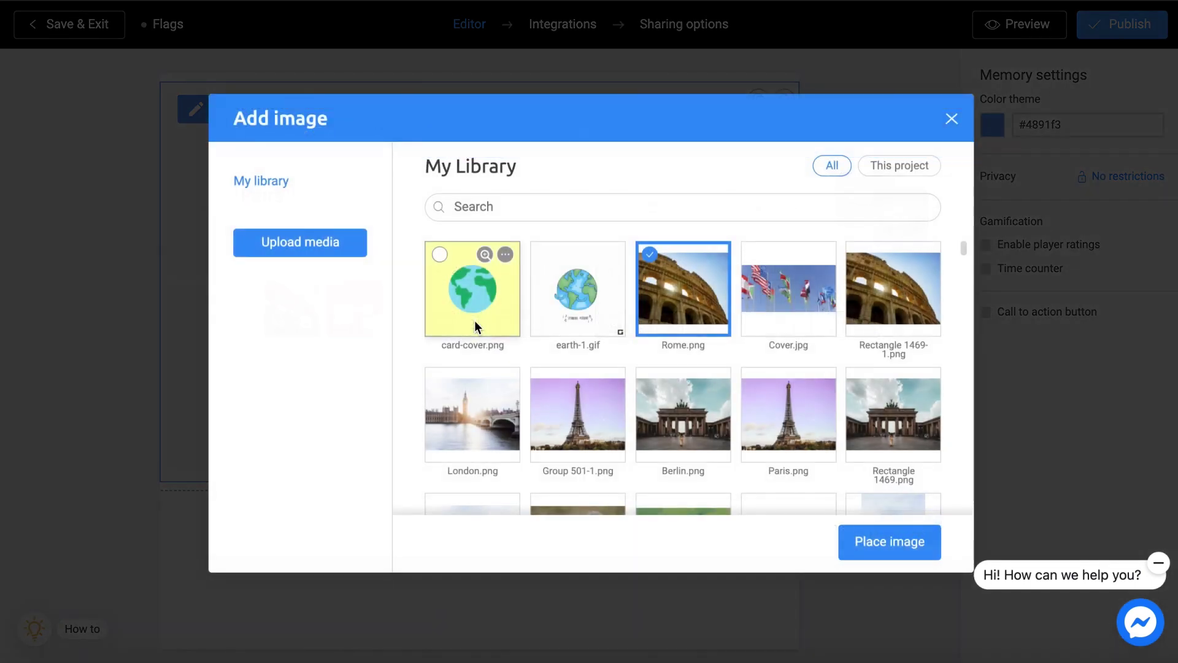
click(567, 415)
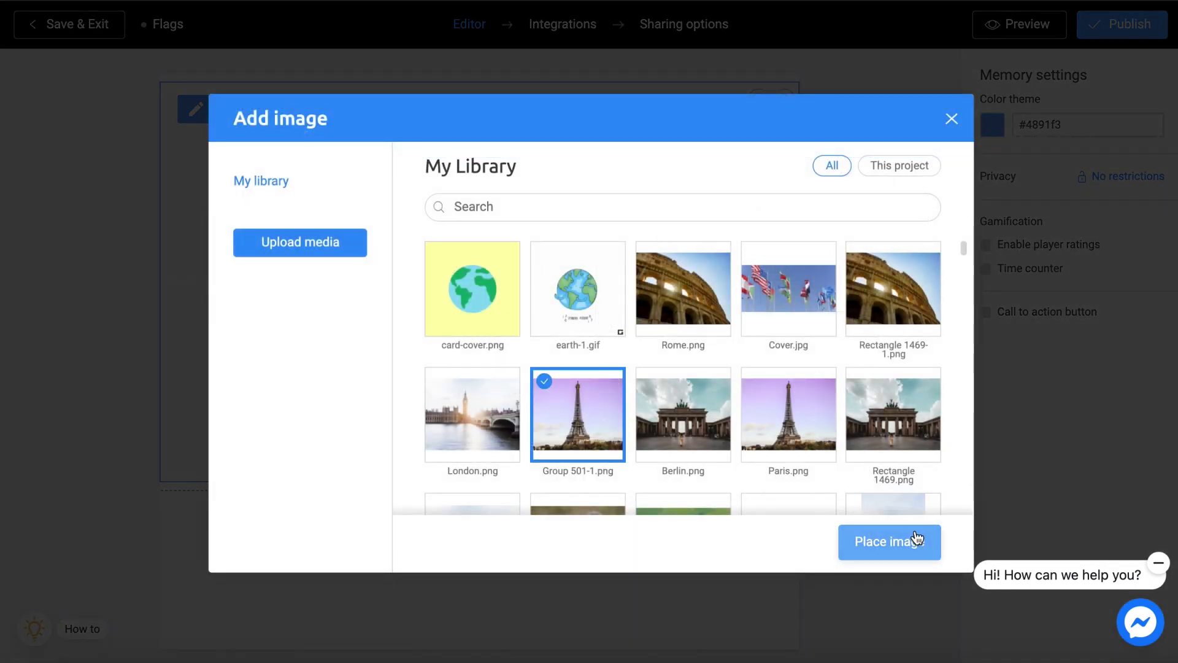
click(915, 542)
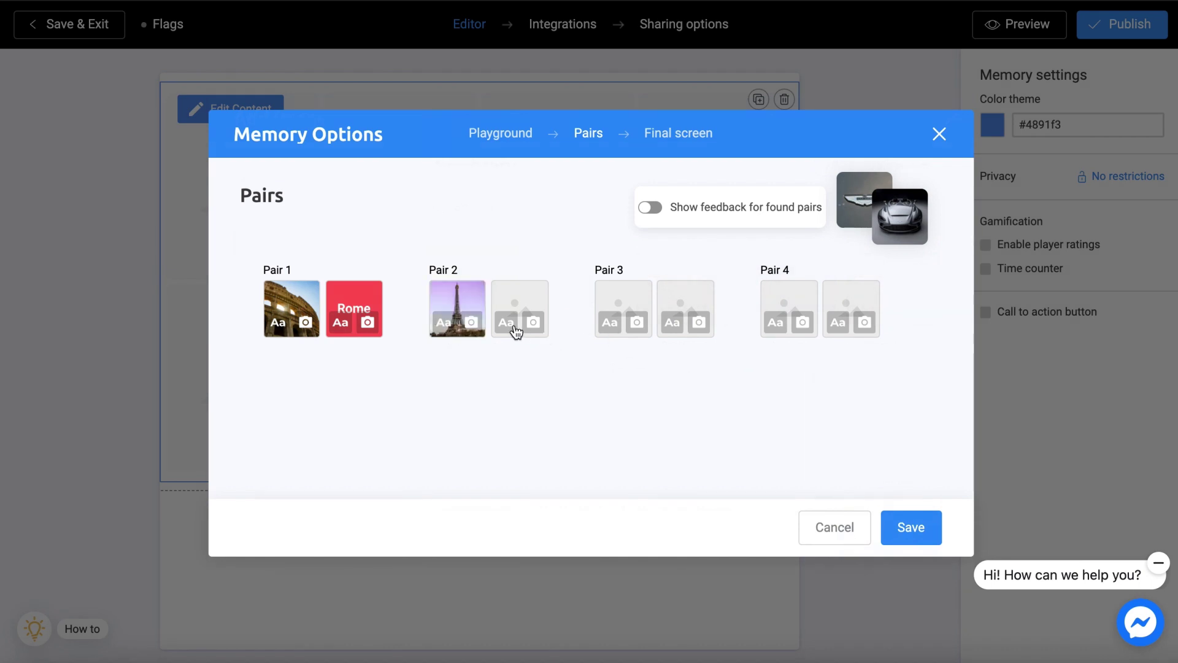
click(509, 324)
text(Paris)
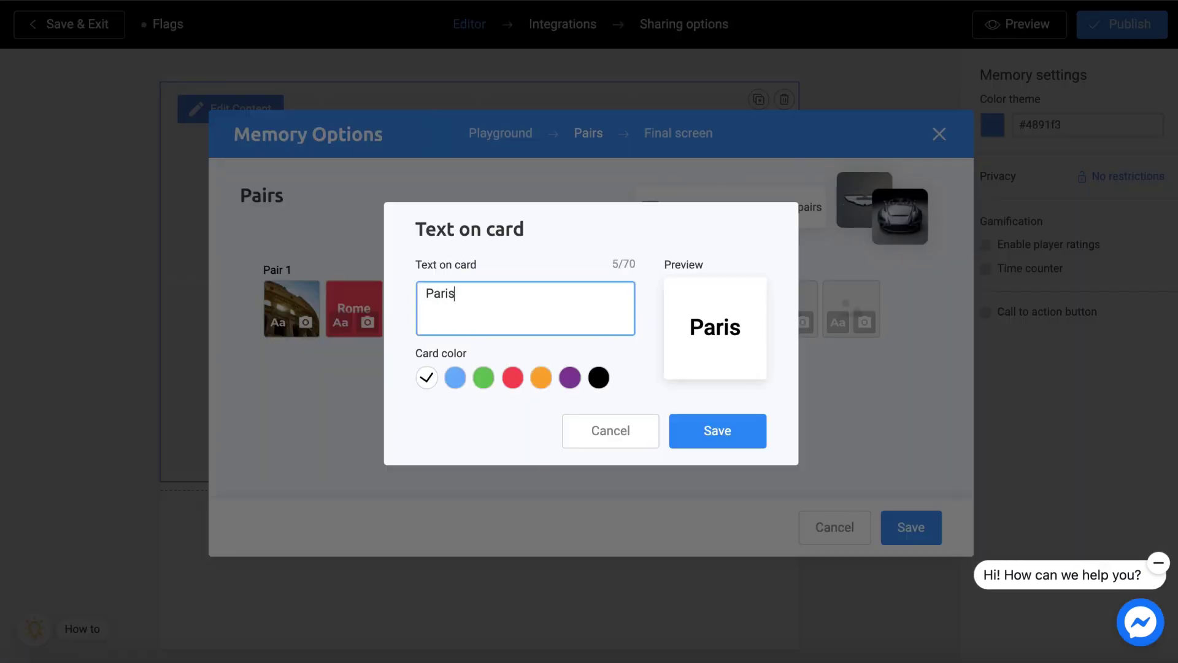
click(569, 377)
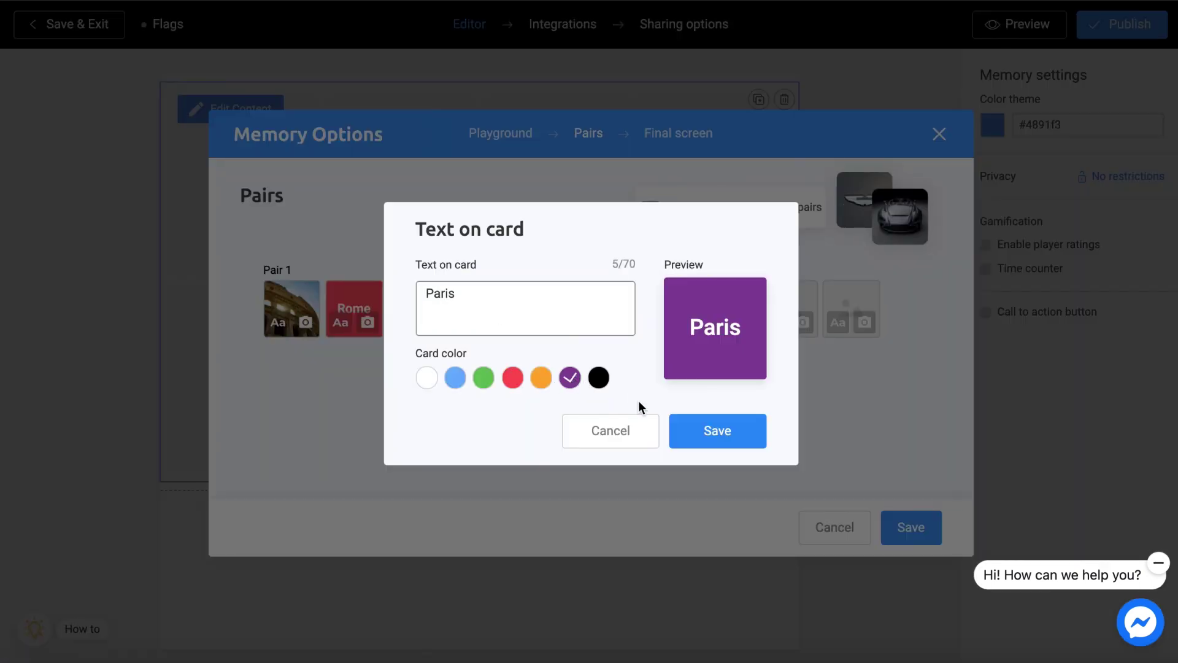
click(694, 430)
Step: Fill Pair 3 with the Berlin gate photo and an orange 'Berlin' text card
click(637, 322)
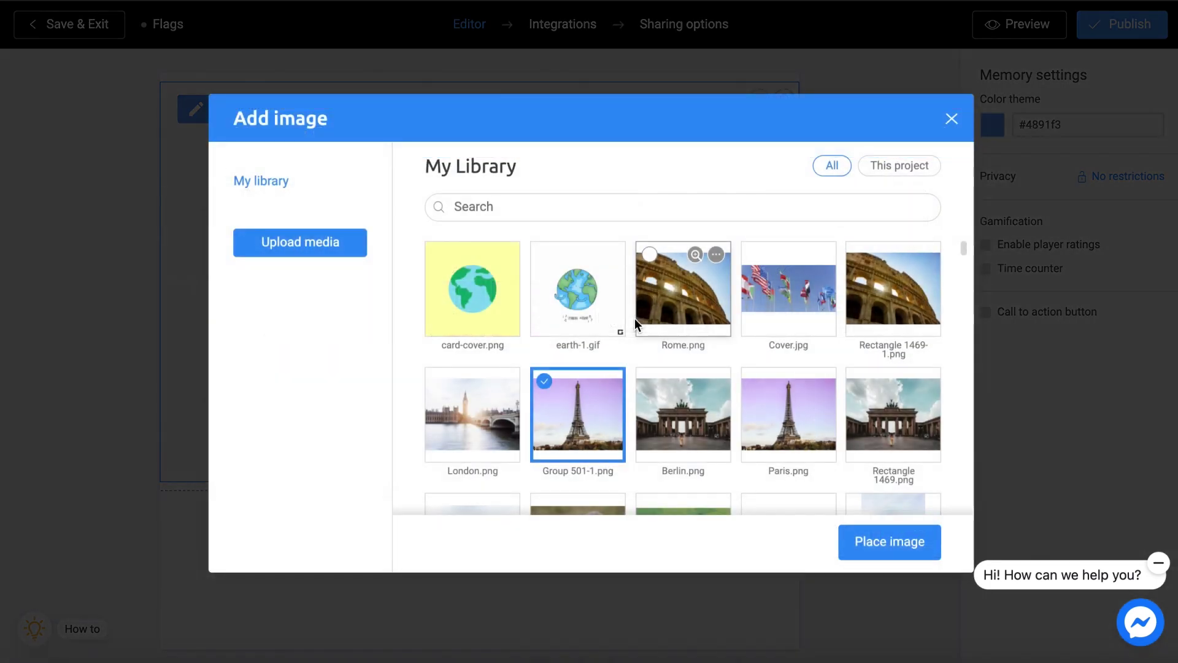
click(878, 385)
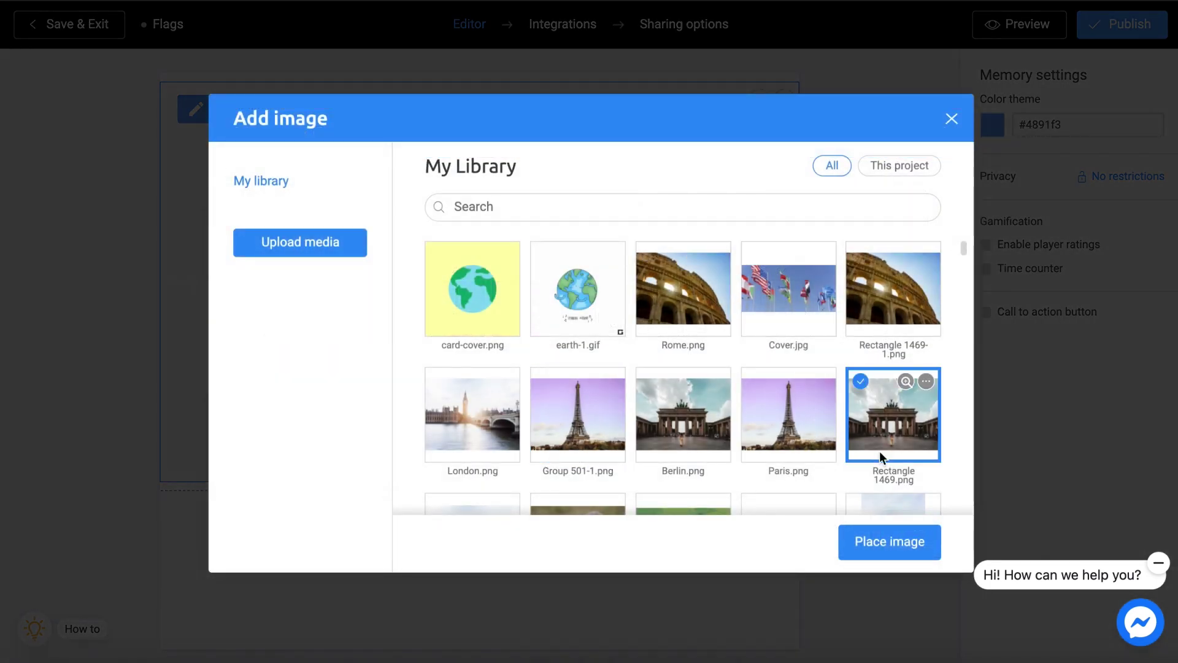
click(872, 543)
click(673, 323)
click(479, 313)
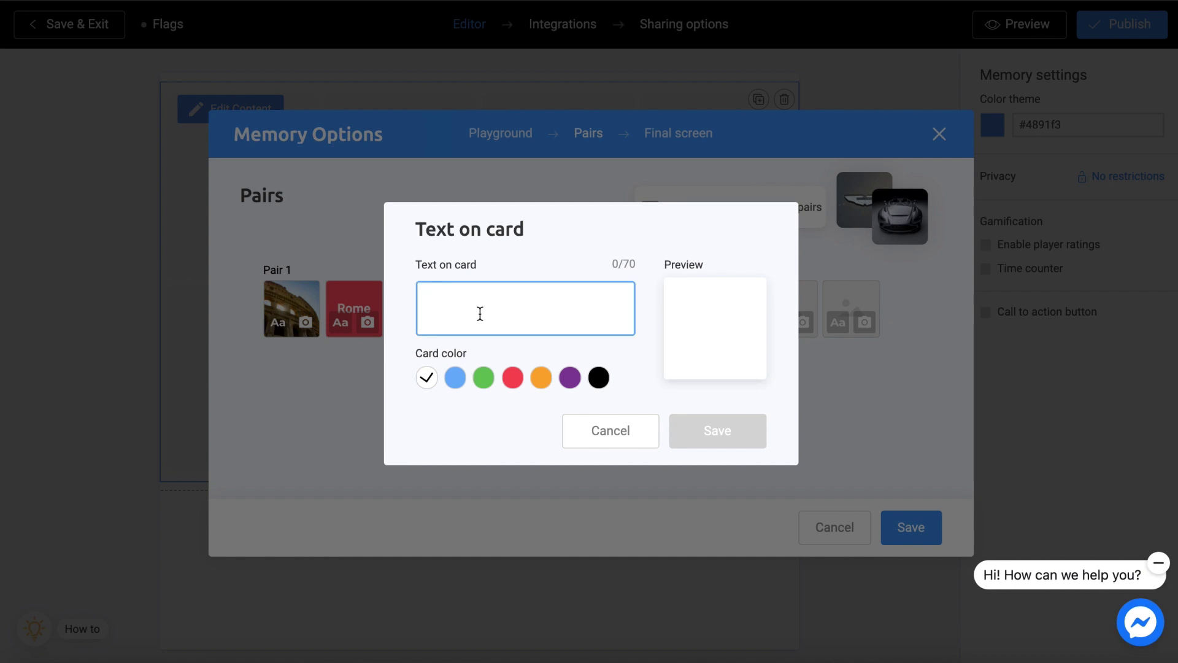
text(Berlin)
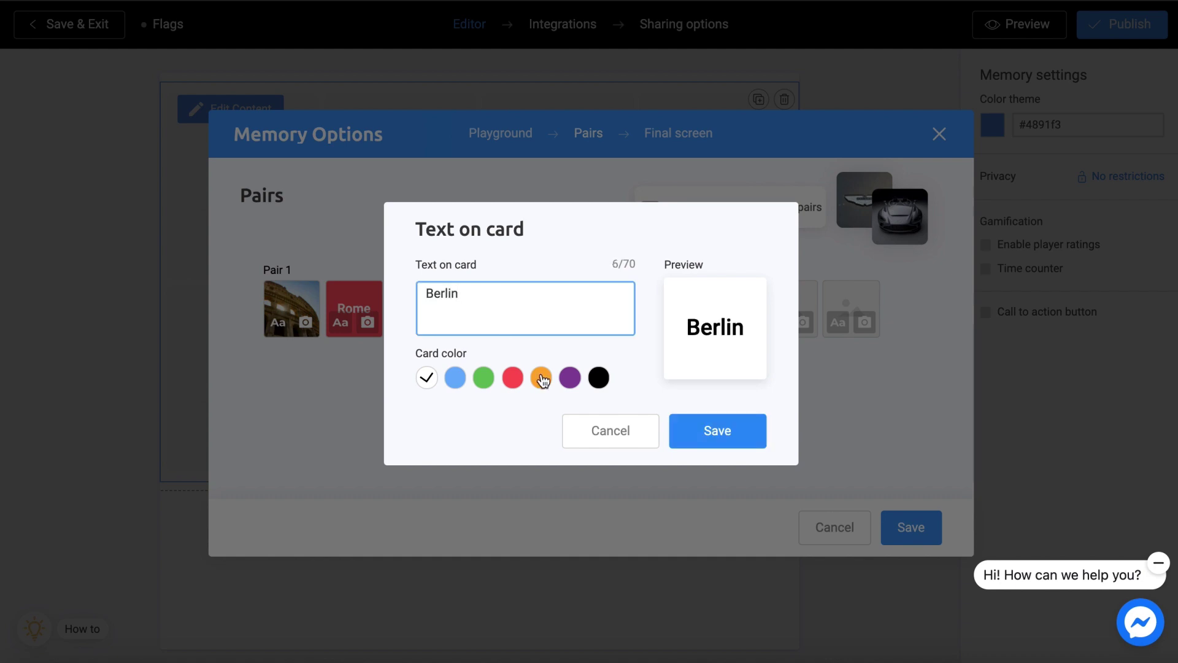
click(540, 378)
click(684, 427)
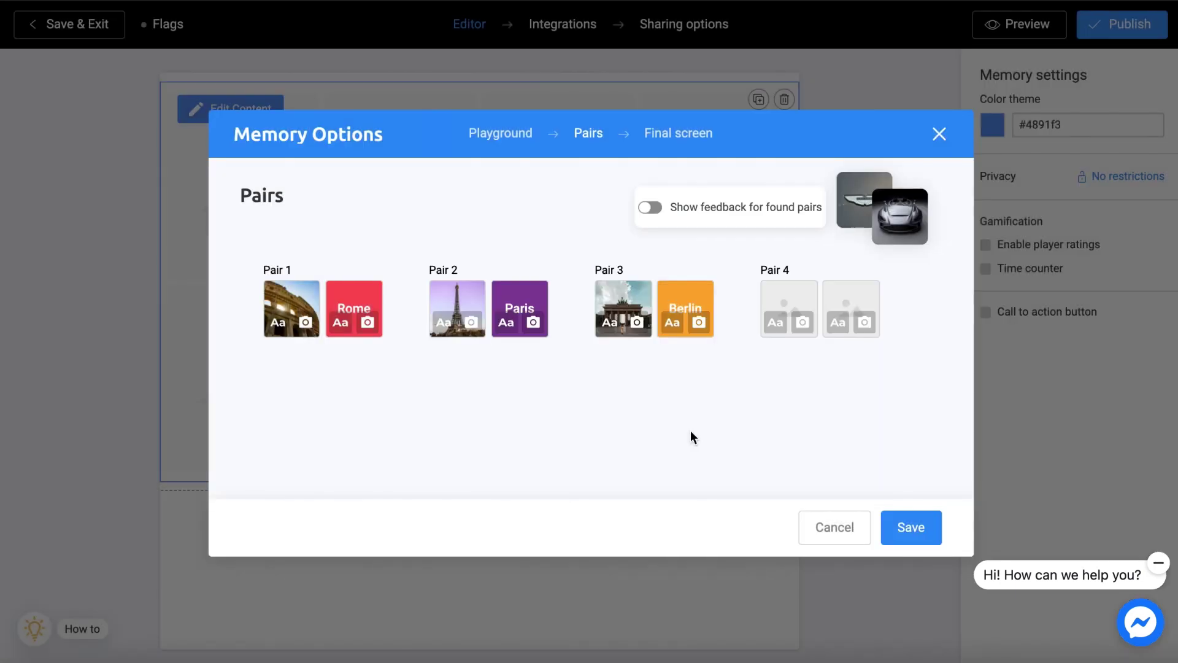
Step: Fill Pair 4 with the London.png photo and a blue 'London' text card
click(802, 323)
click(496, 396)
click(844, 538)
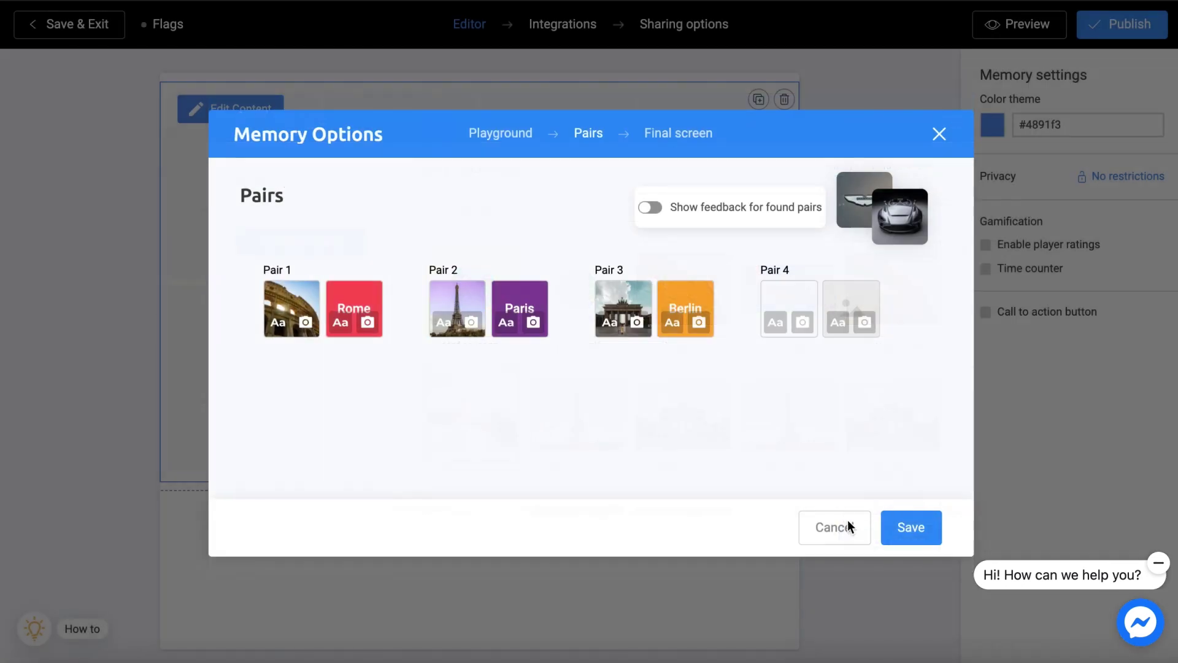
click(838, 322)
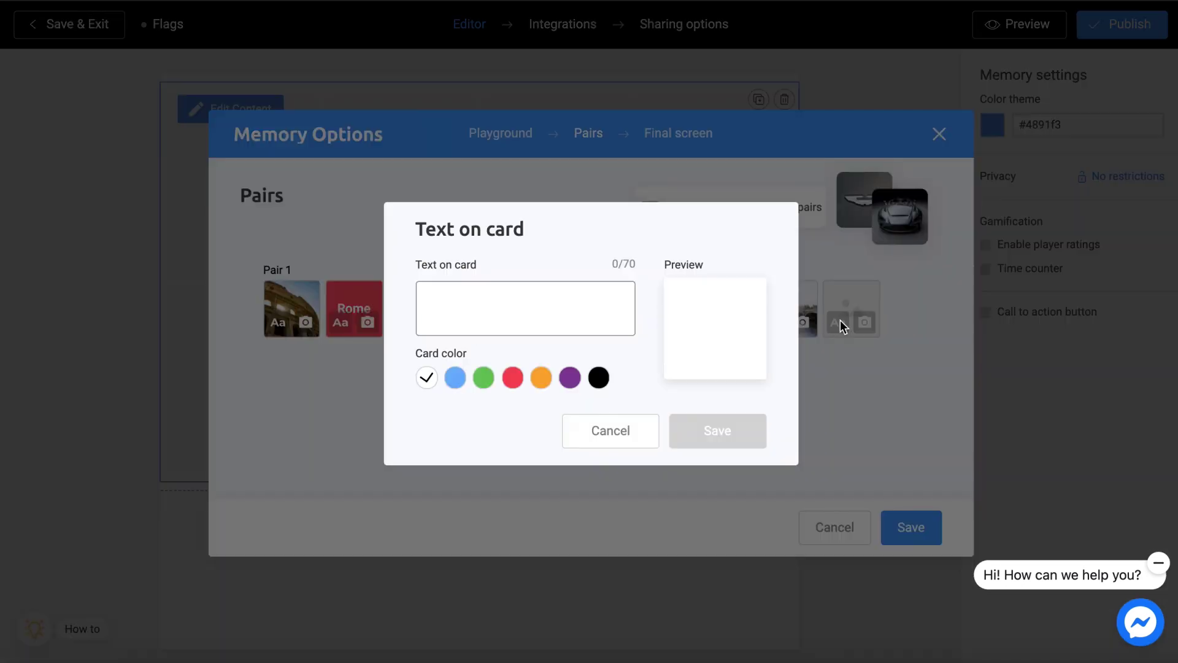
click(441, 297)
text(London)
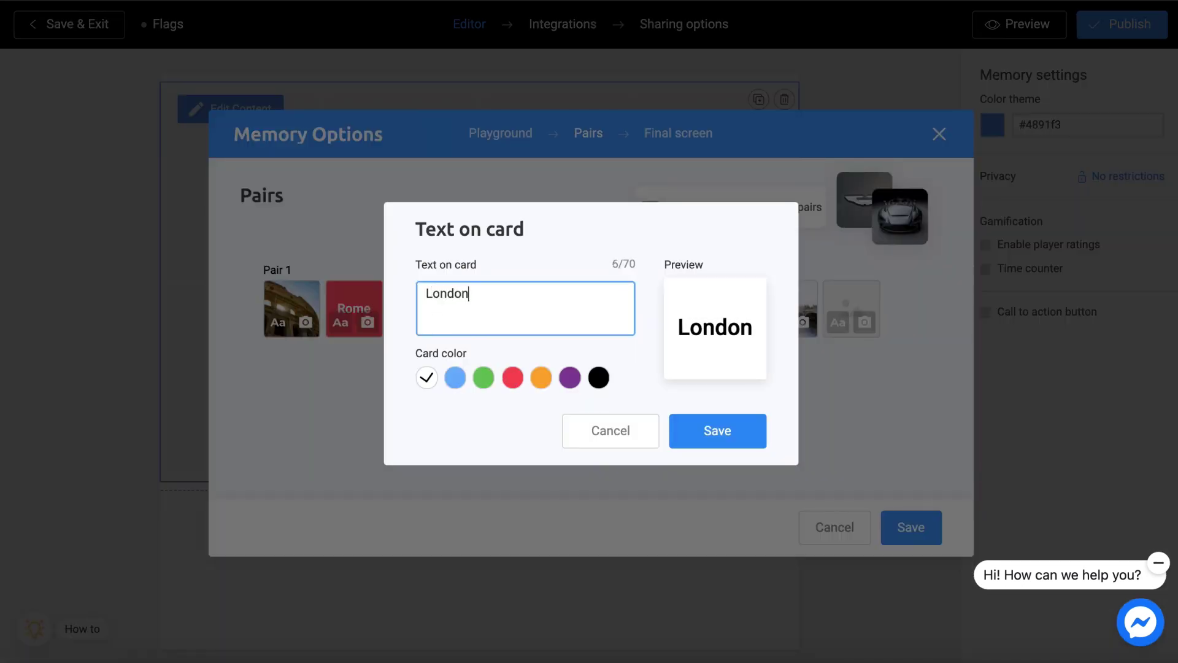
click(456, 380)
click(674, 439)
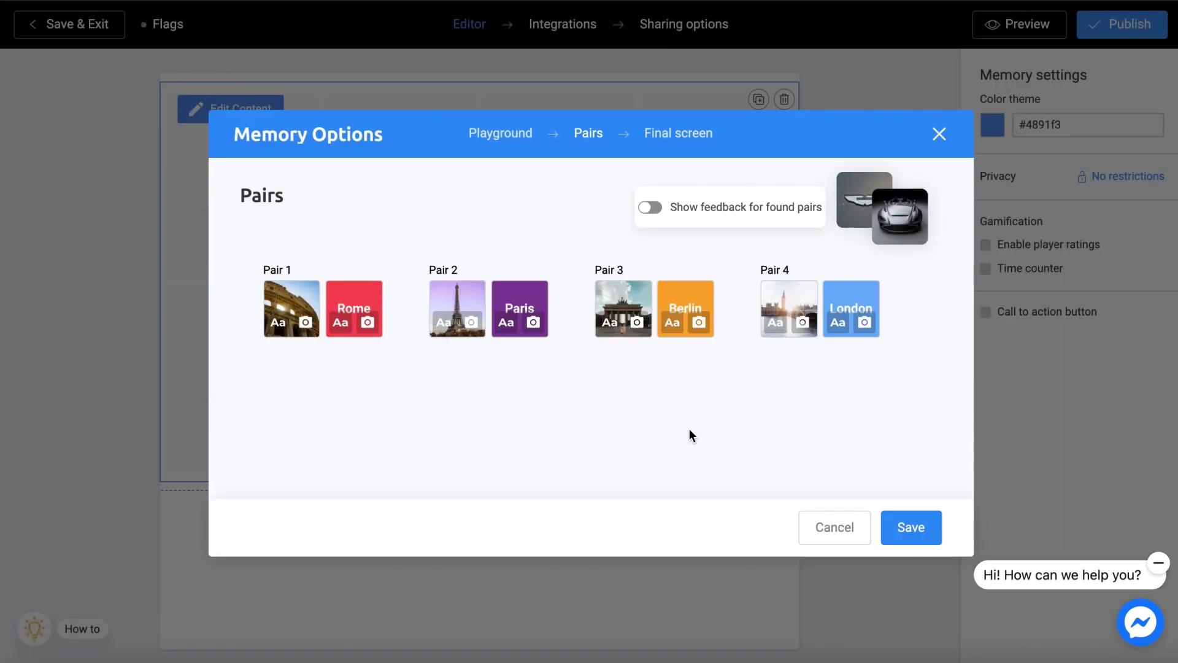
Step: Turn on found-pair feedback reading 'Quite right! Keep going!' for all four pairs
click(652, 208)
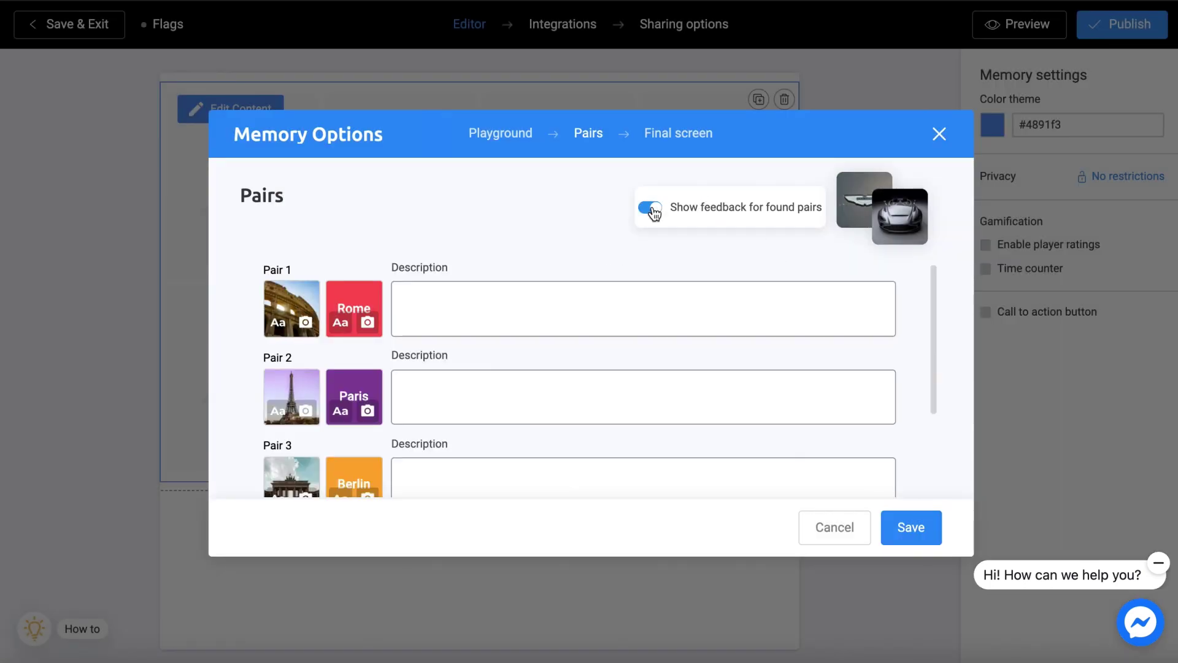
click(411, 301)
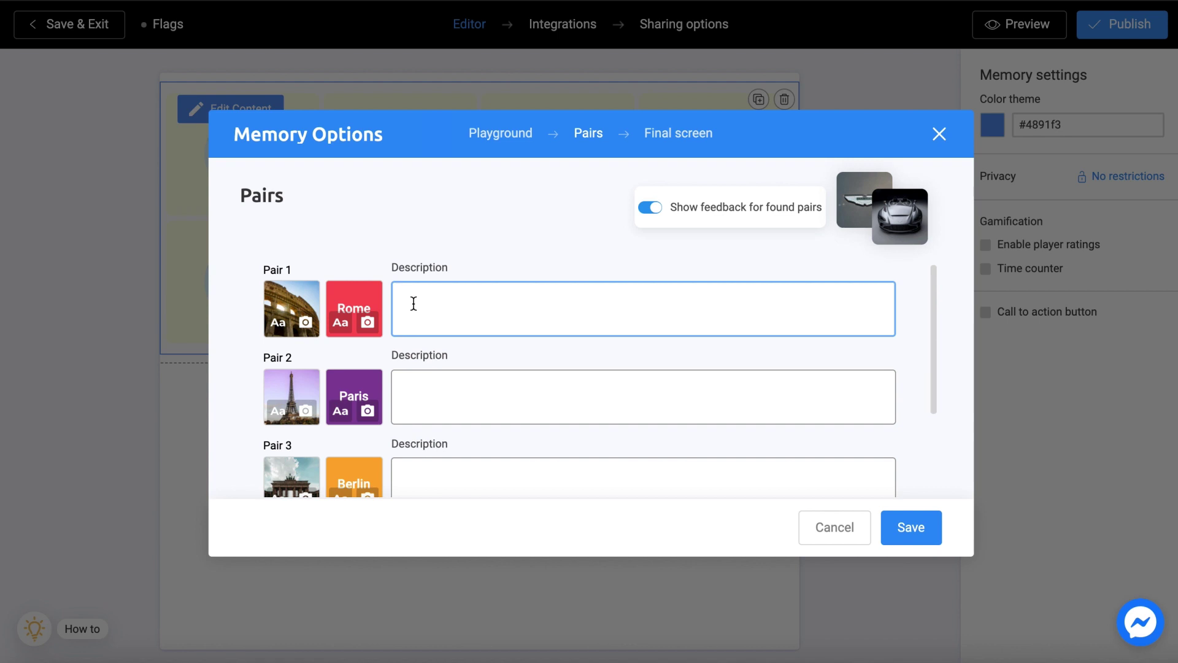
text(Quite right! Keep going!)
click(406, 387)
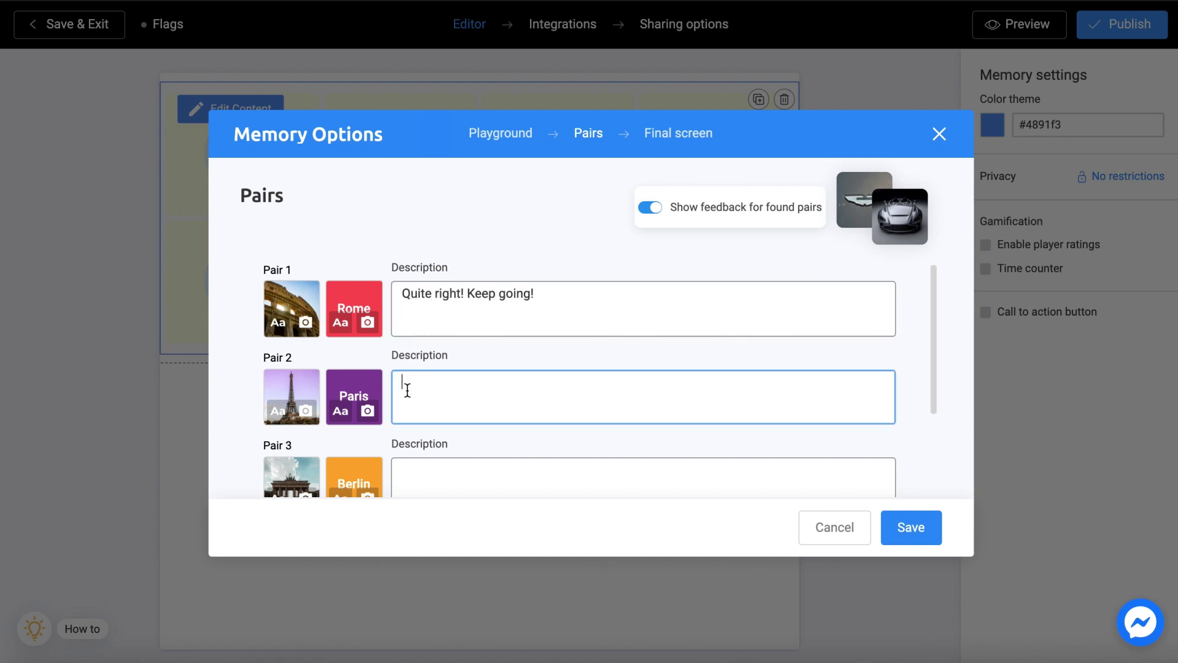
text(Quite right! Keep going!)
scroll(407, 392, down, 2)
click(408, 397)
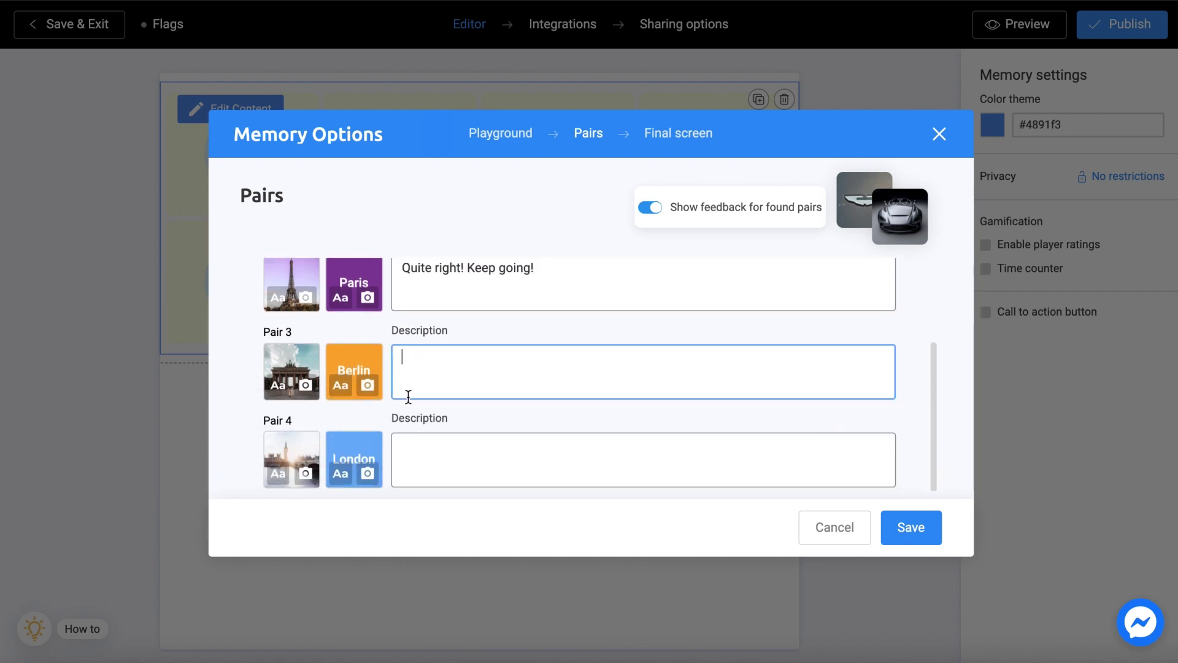
text(Quite right! Keep going!)
click(405, 446)
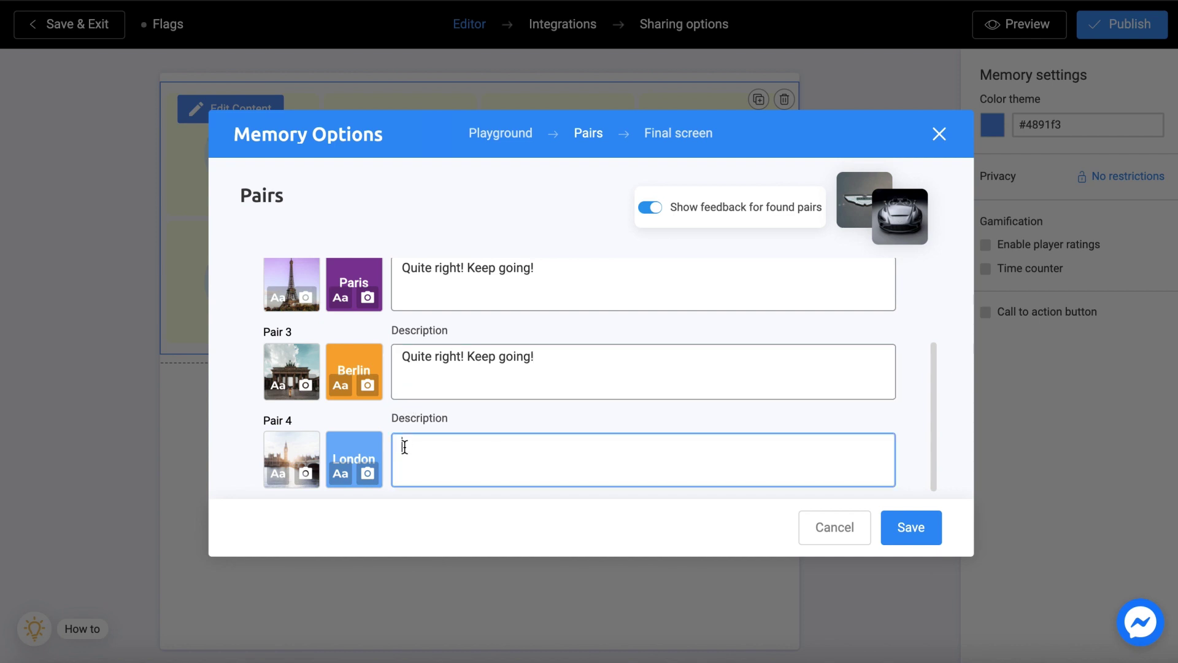
text(Quite right! Keep going!)
click(668, 136)
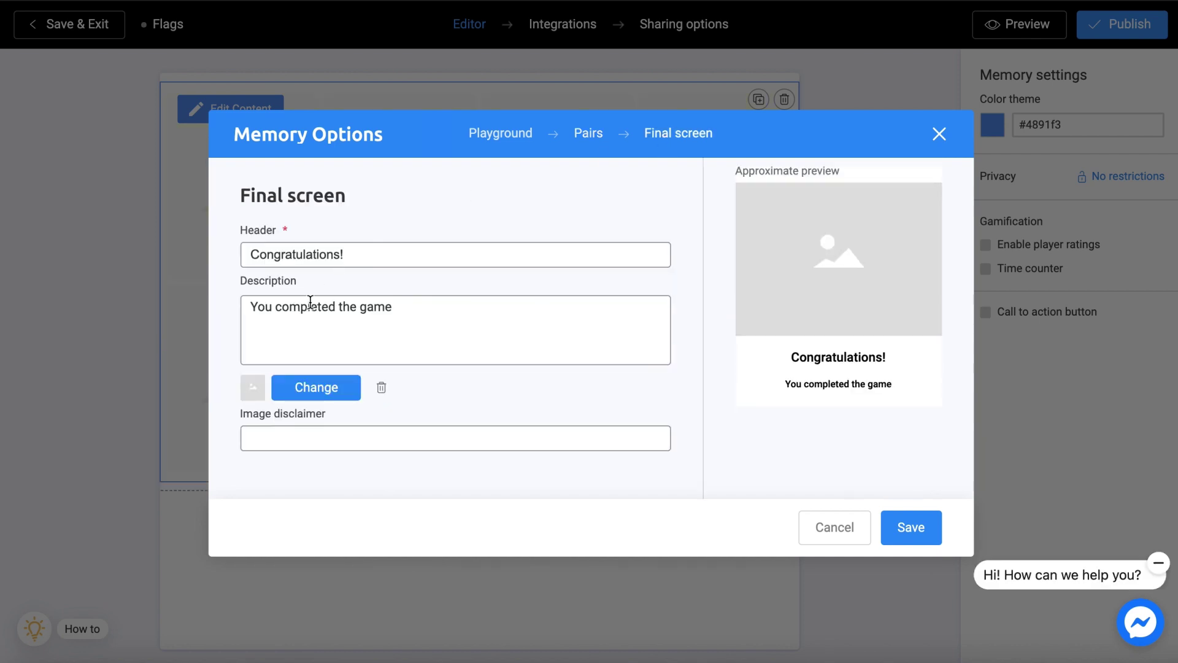
Step: Set earth-1.gif as the final screen image and save the memory options
click(276, 389)
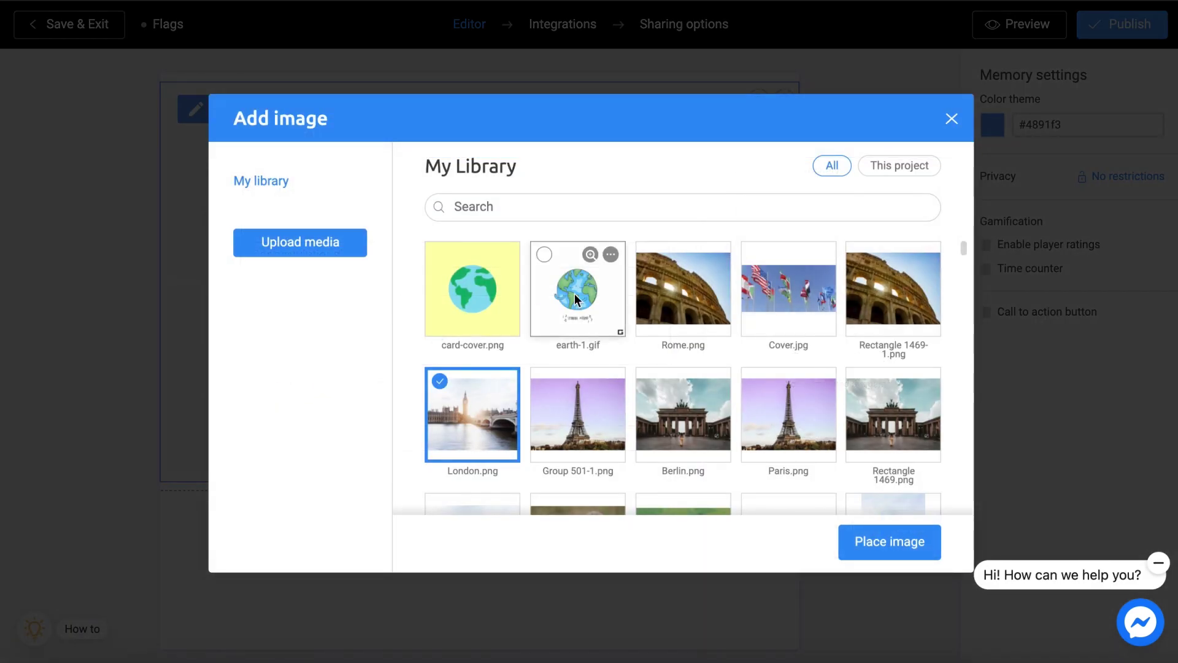
click(583, 295)
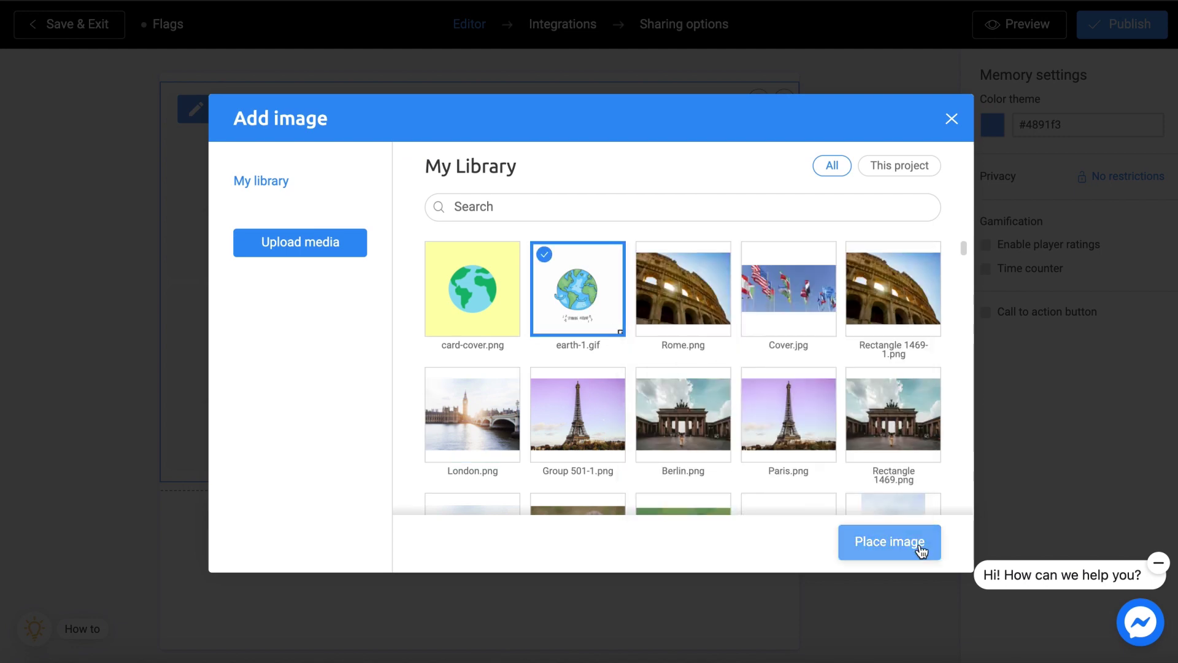
click(890, 542)
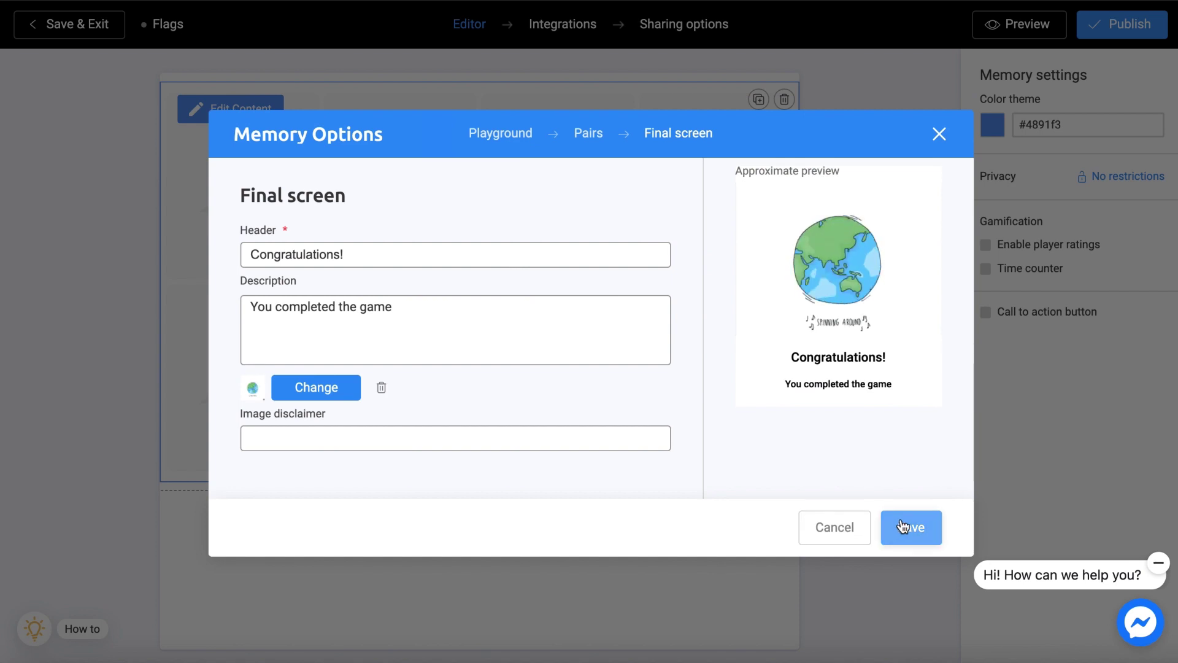
click(907, 526)
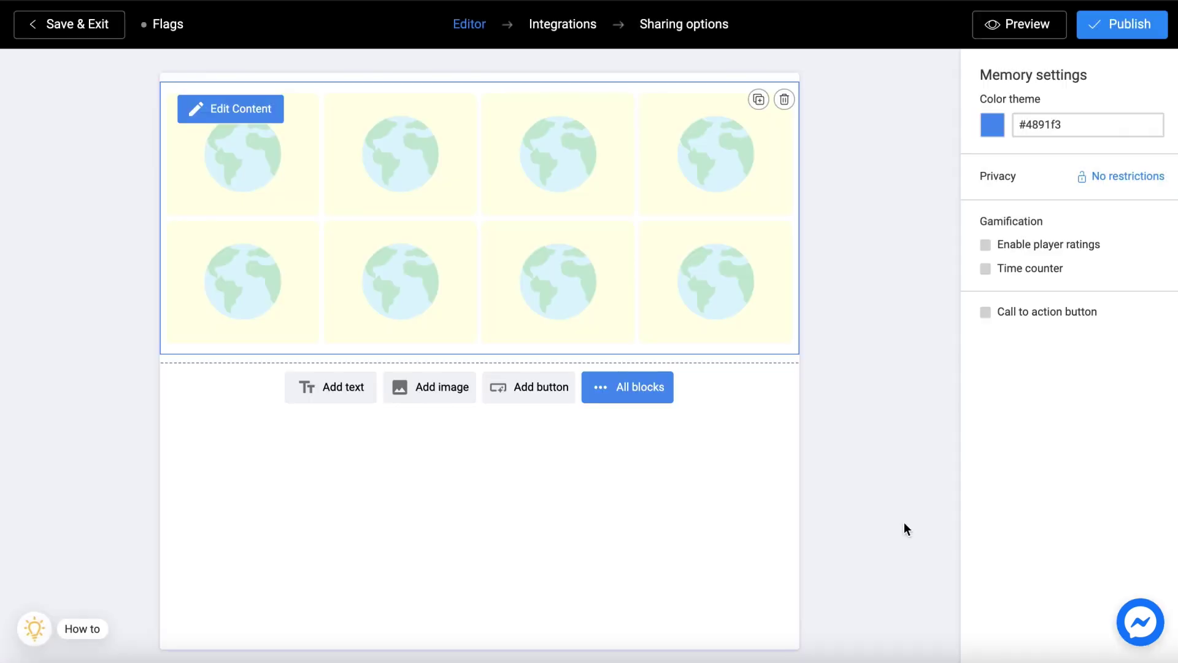
click(995, 24)
click(664, 195)
click(527, 289)
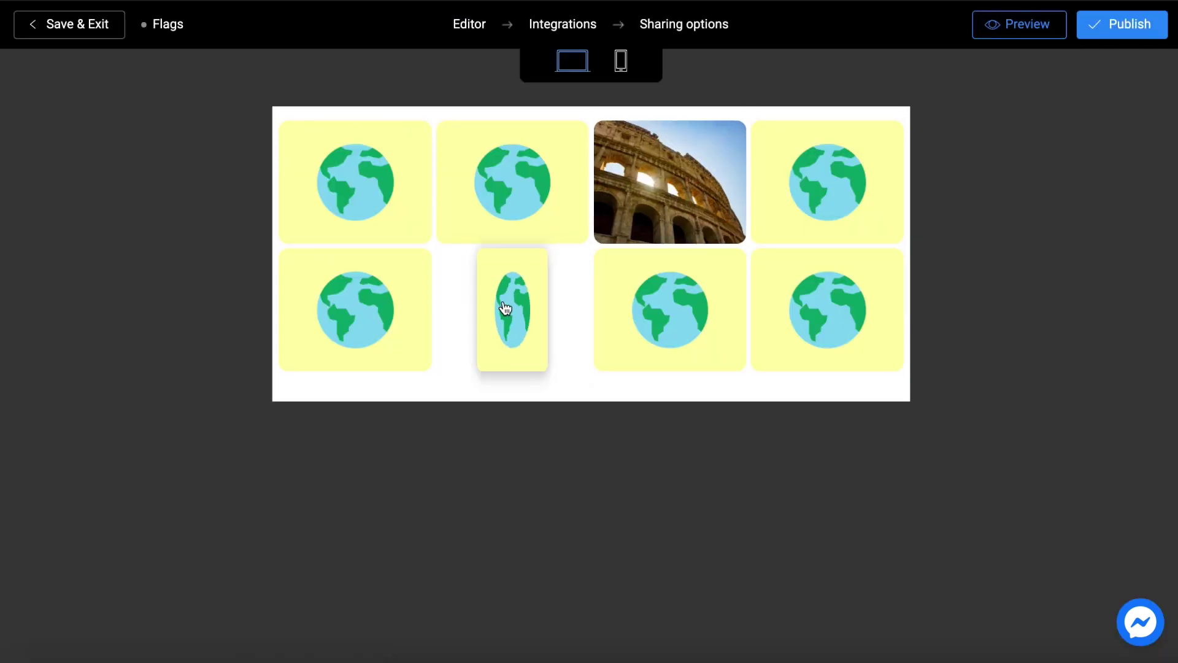
click(339, 301)
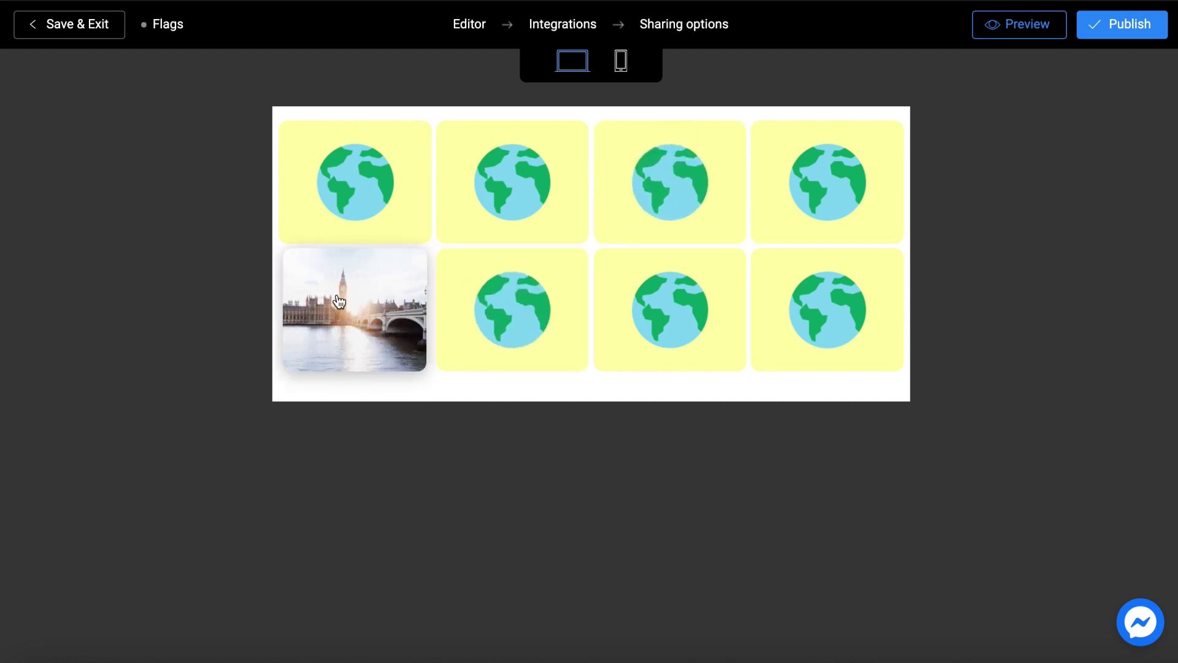
click(451, 297)
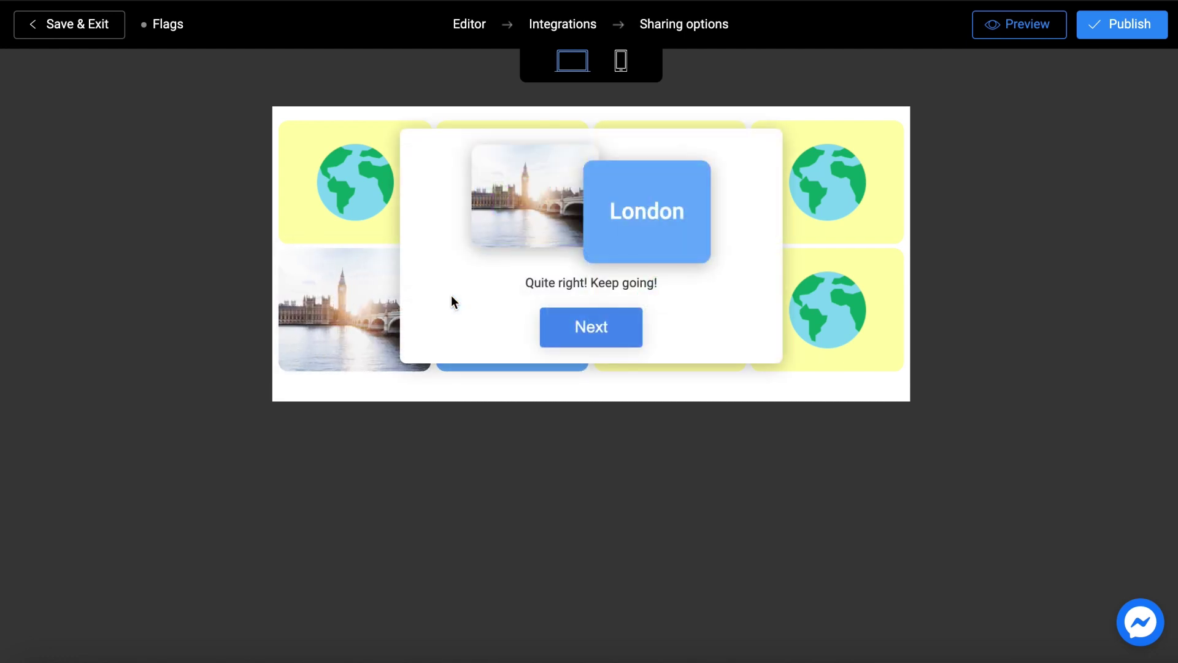
click(577, 325)
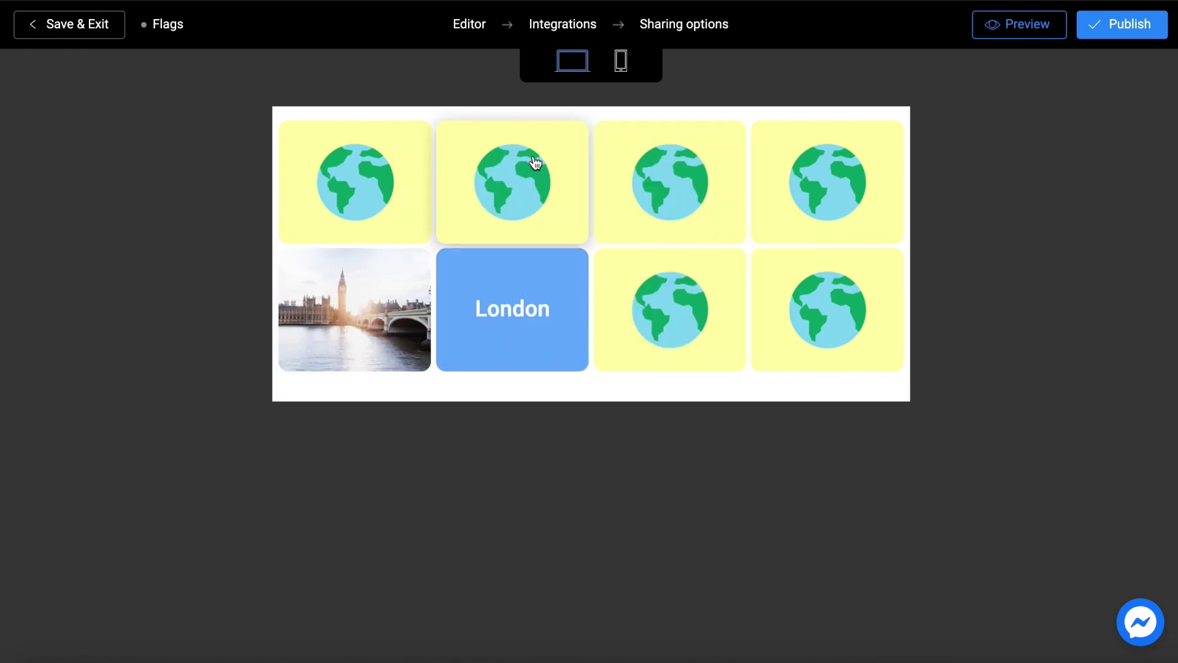
click(469, 25)
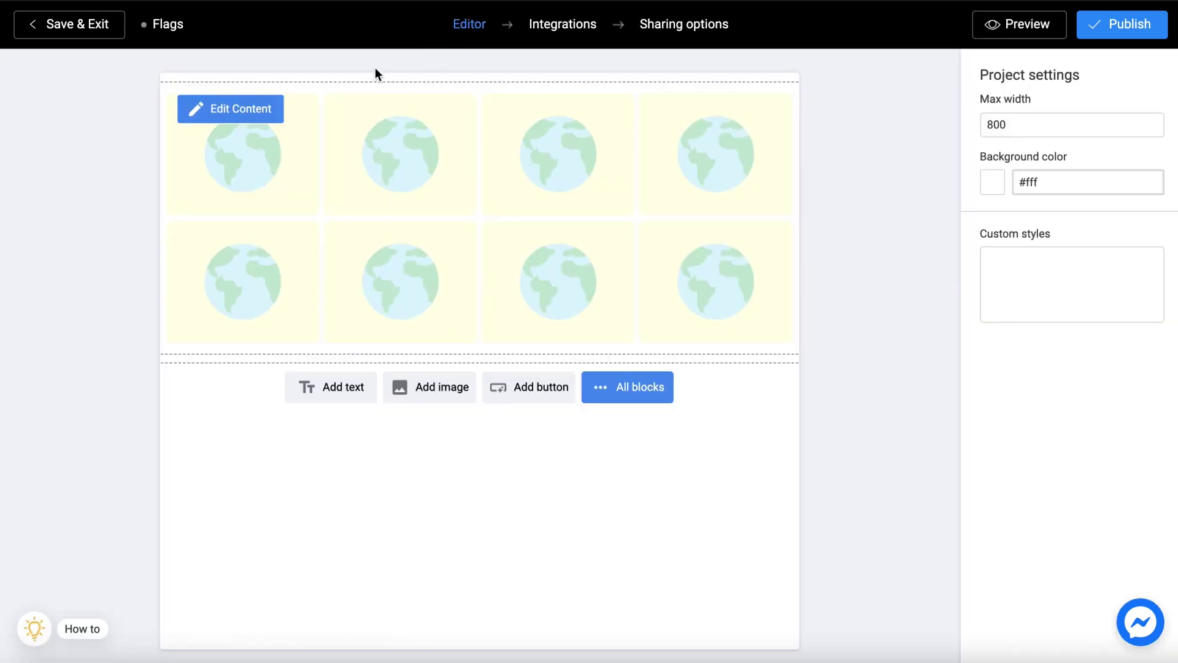
Step: Add an image block above the memory grid showing the Cover.jpg flags photo
click(480, 83)
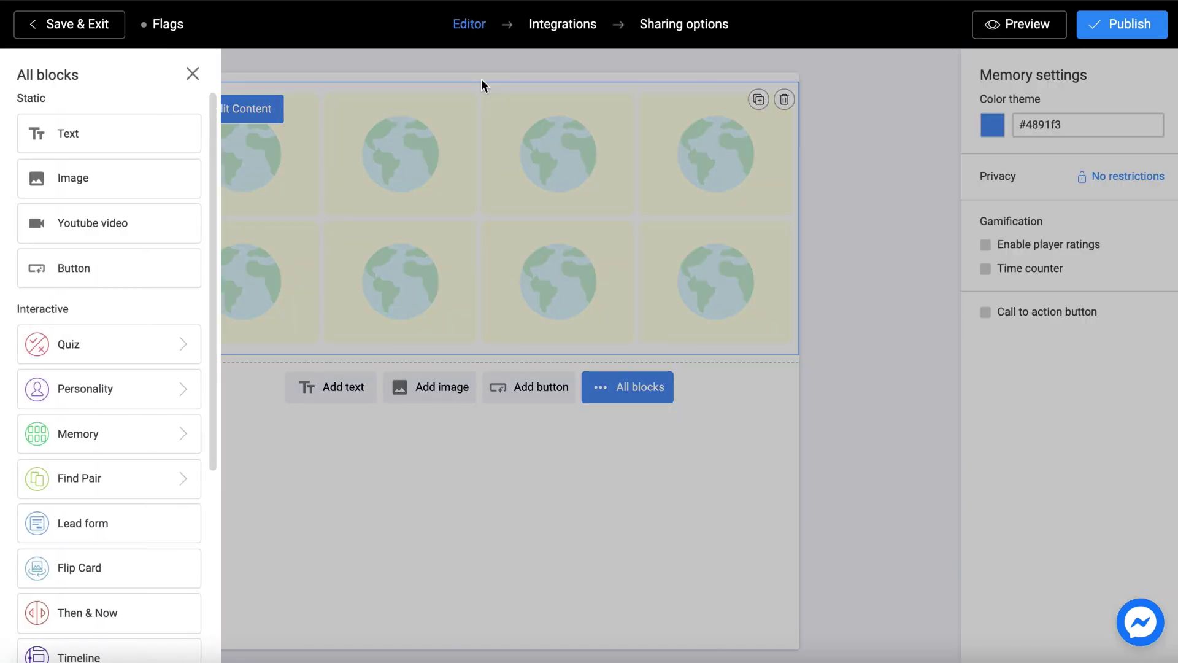
click(159, 180)
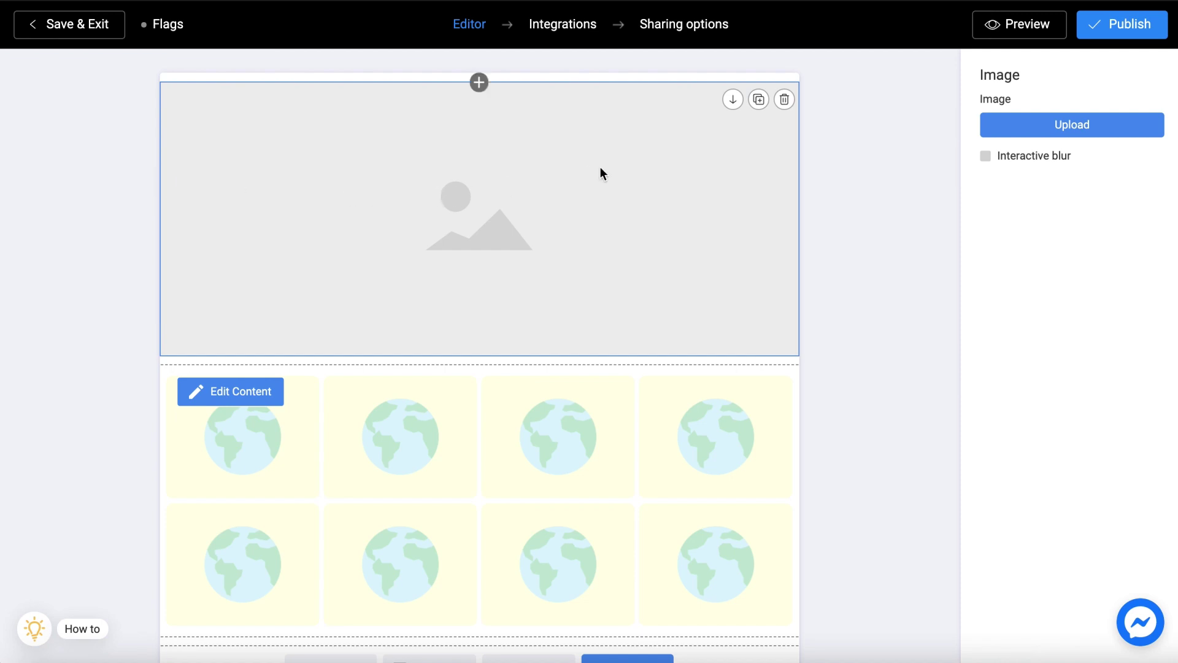
click(1033, 125)
mouse_move(801, 284)
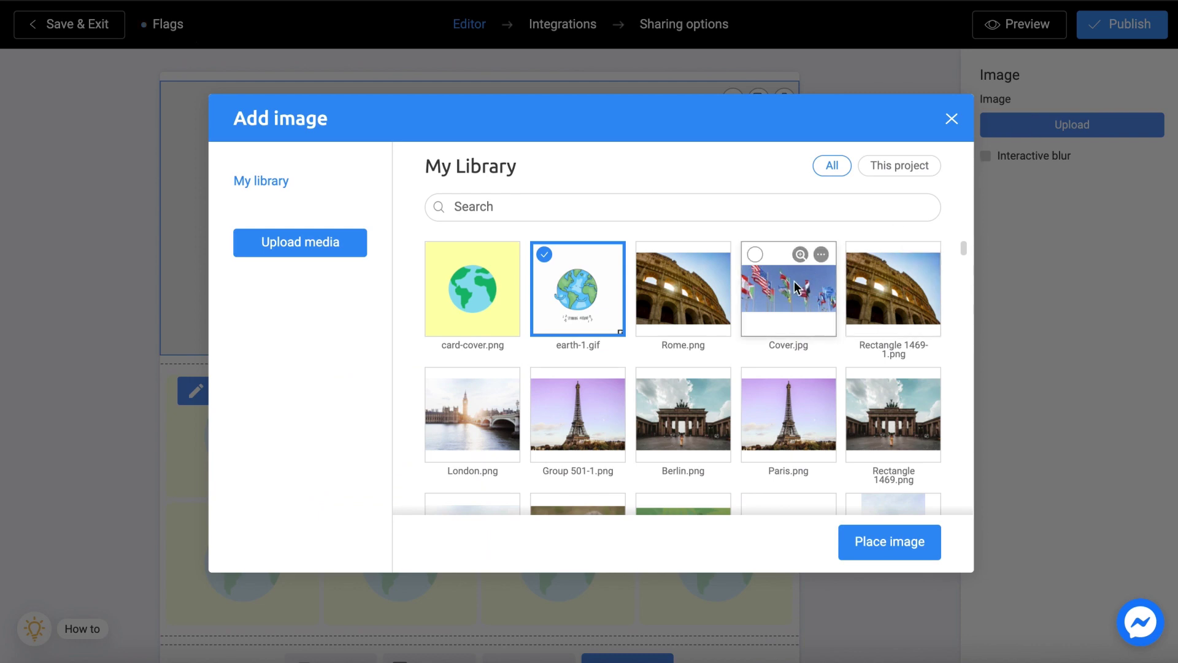
click(795, 286)
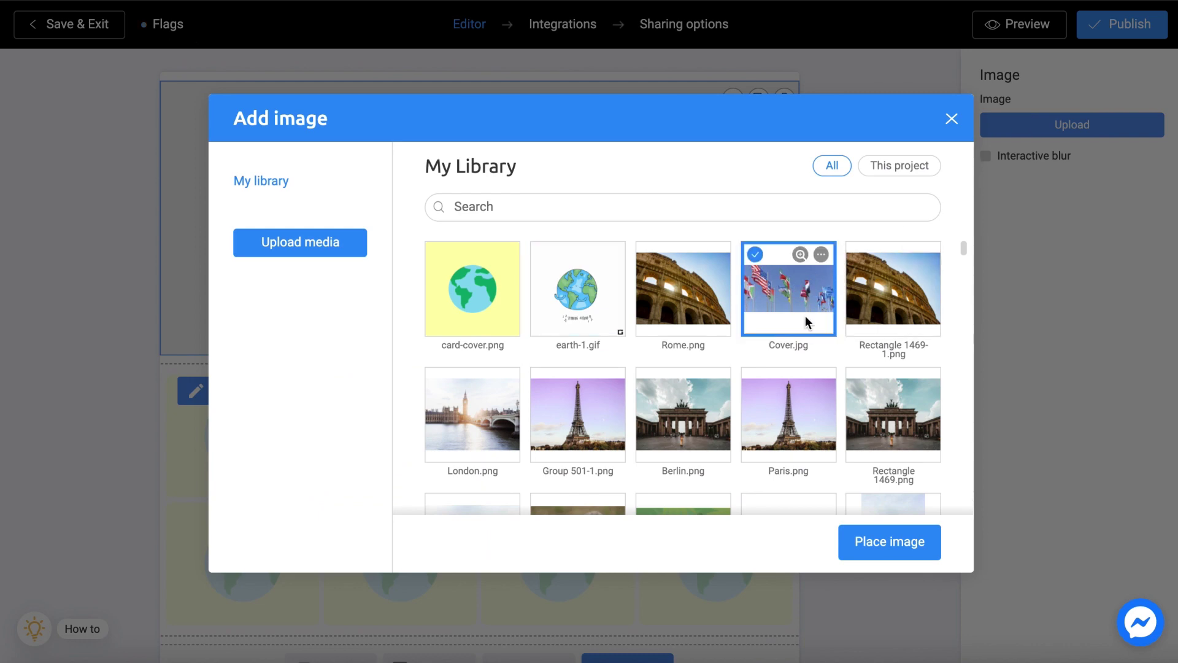
click(874, 545)
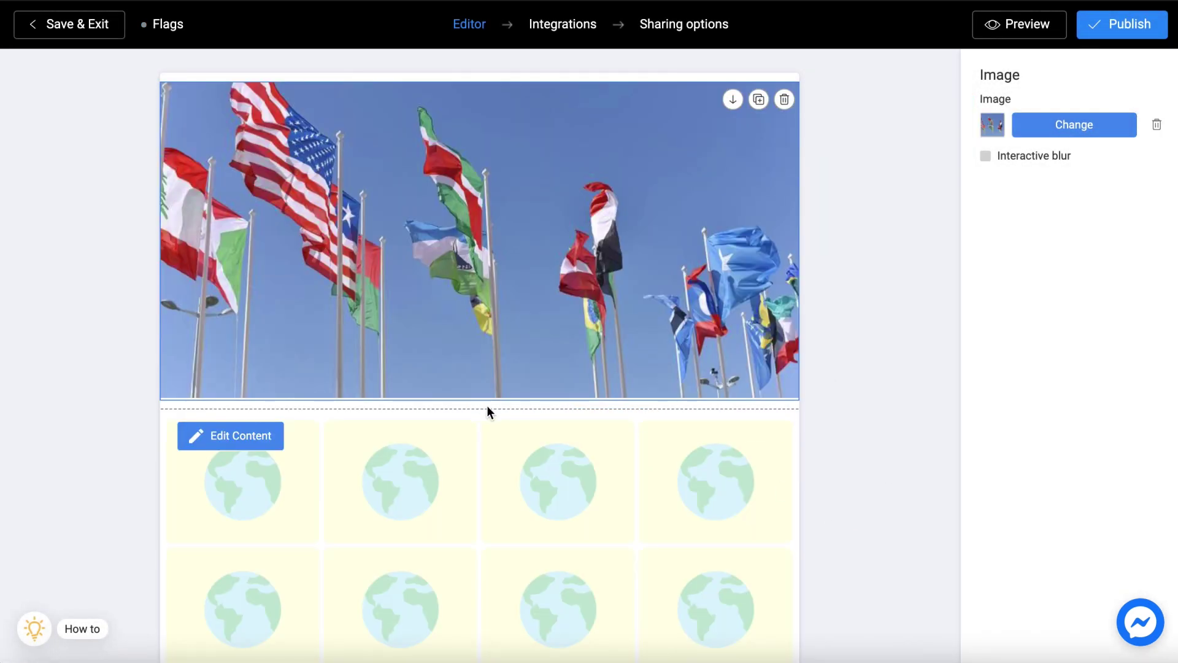
click(479, 407)
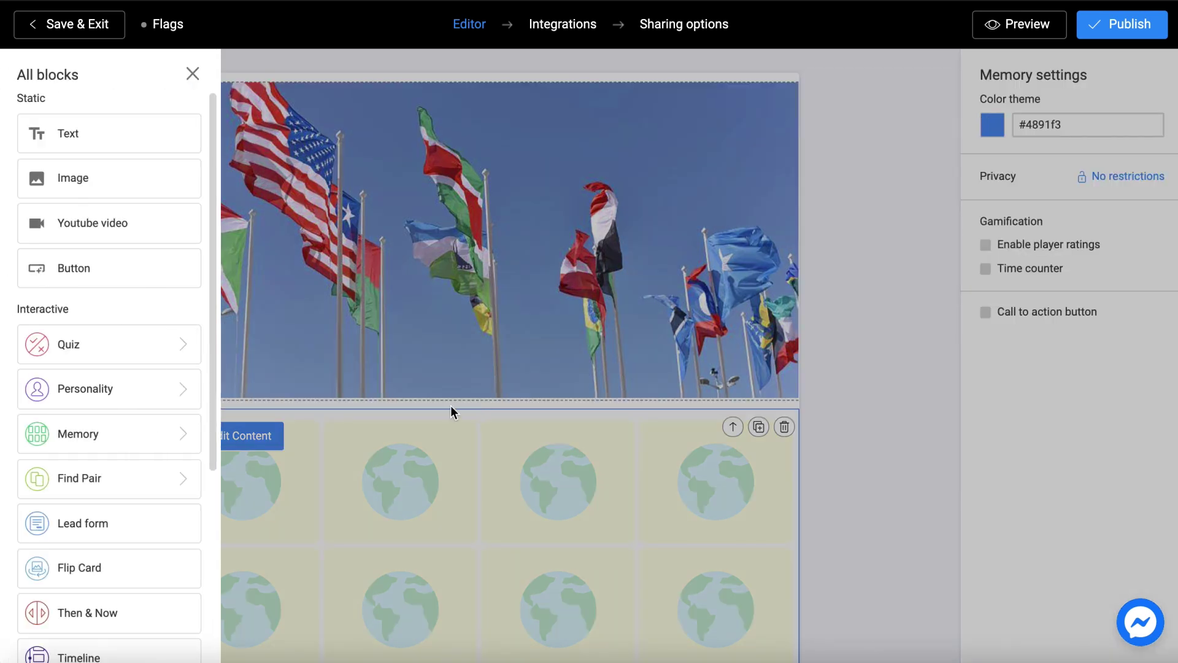
Step: Add a text block reading 'Capital Cities' below the flags image
click(73, 151)
click(292, 424)
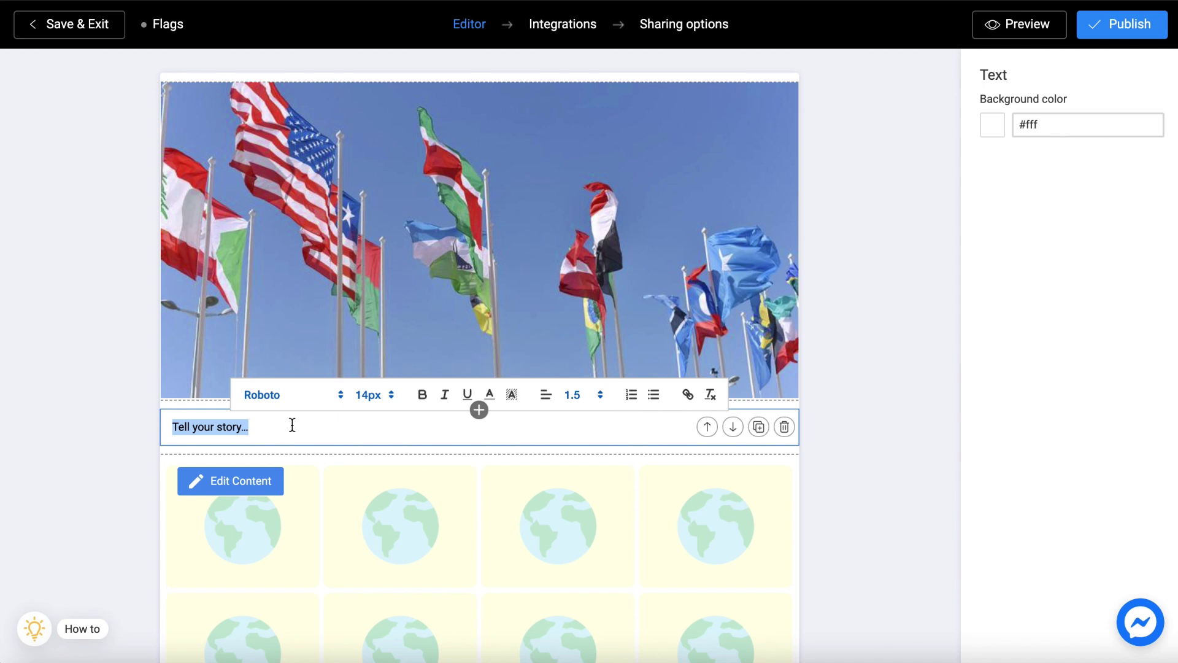
text(Capital Cities)
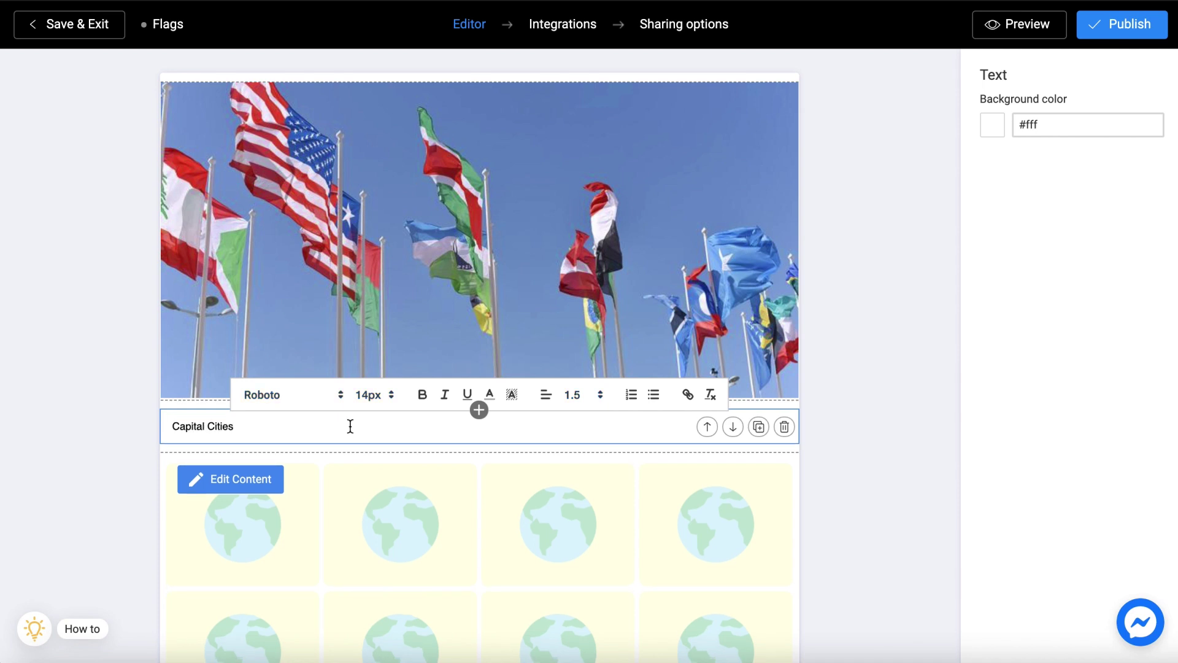
triple_click(228, 426)
Step: Style the title as bold, centred, 30px Montserrat, then publish the project
click(275, 398)
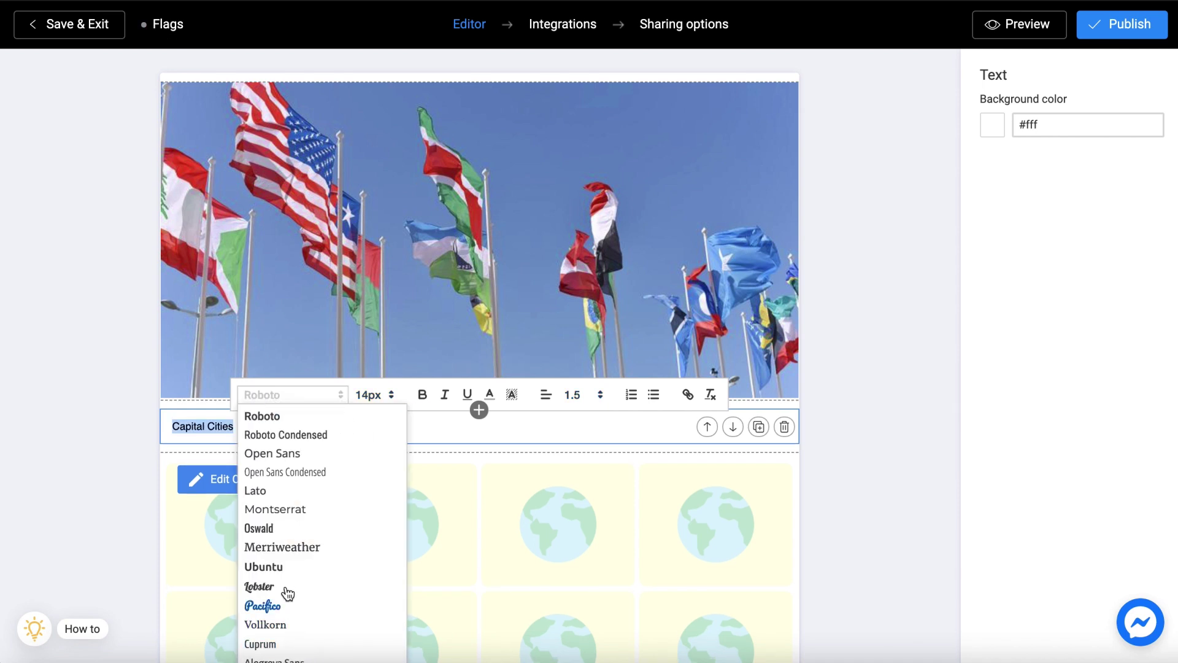
click(281, 511)
click(394, 398)
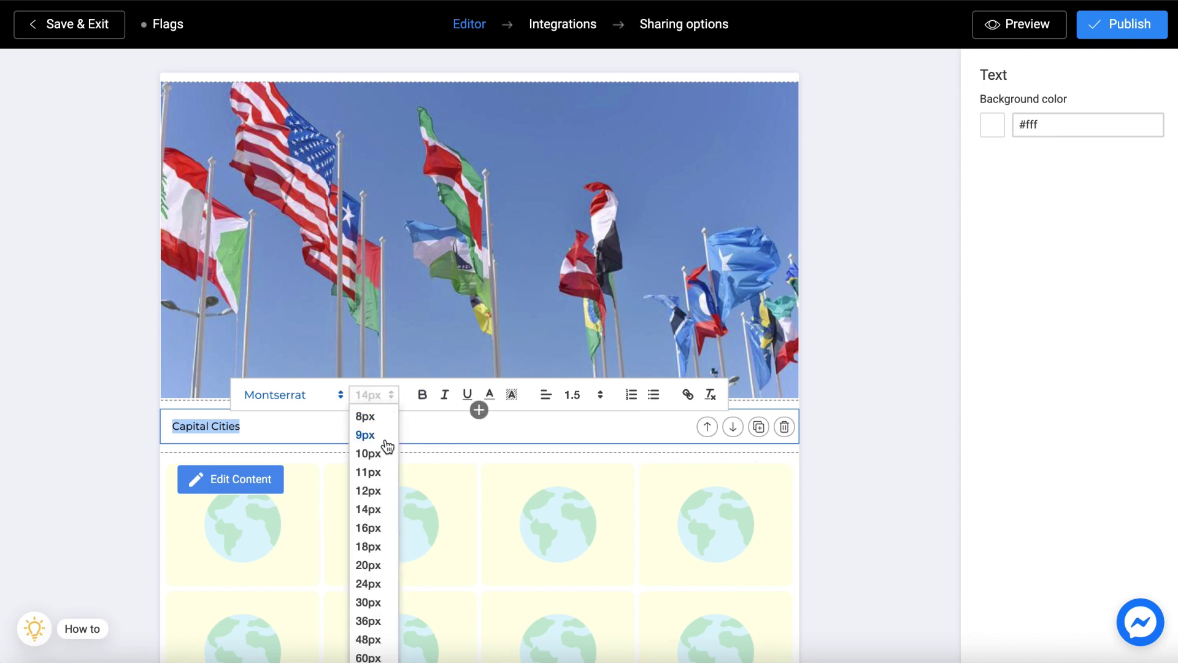
click(379, 563)
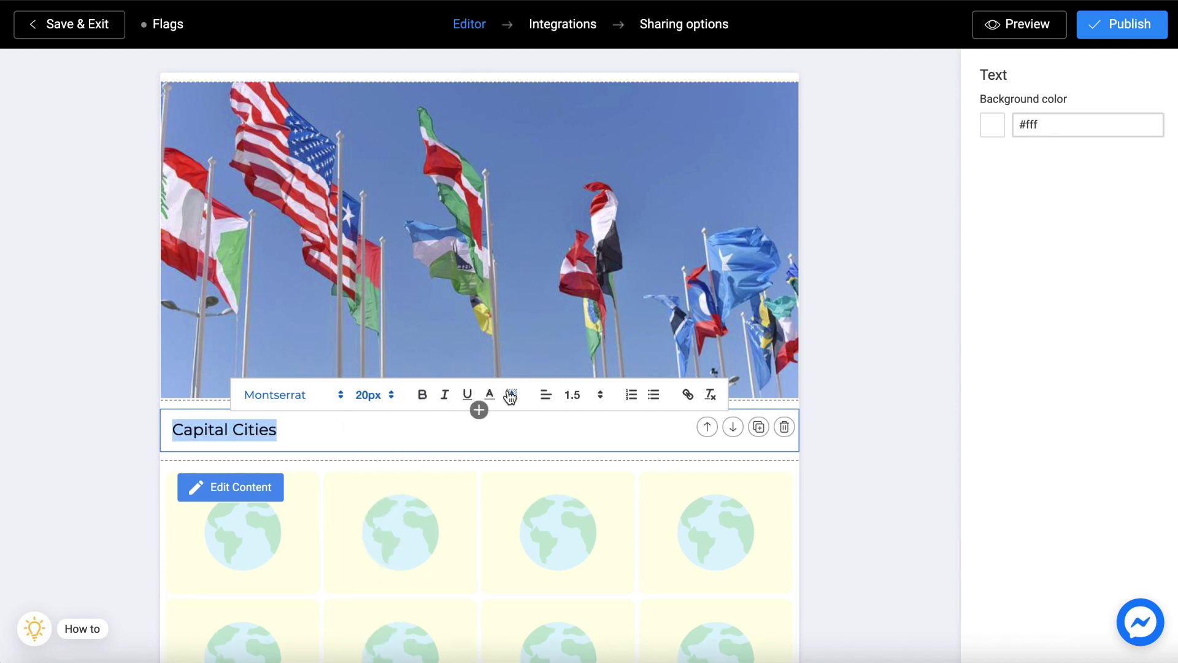
click(545, 394)
click(546, 437)
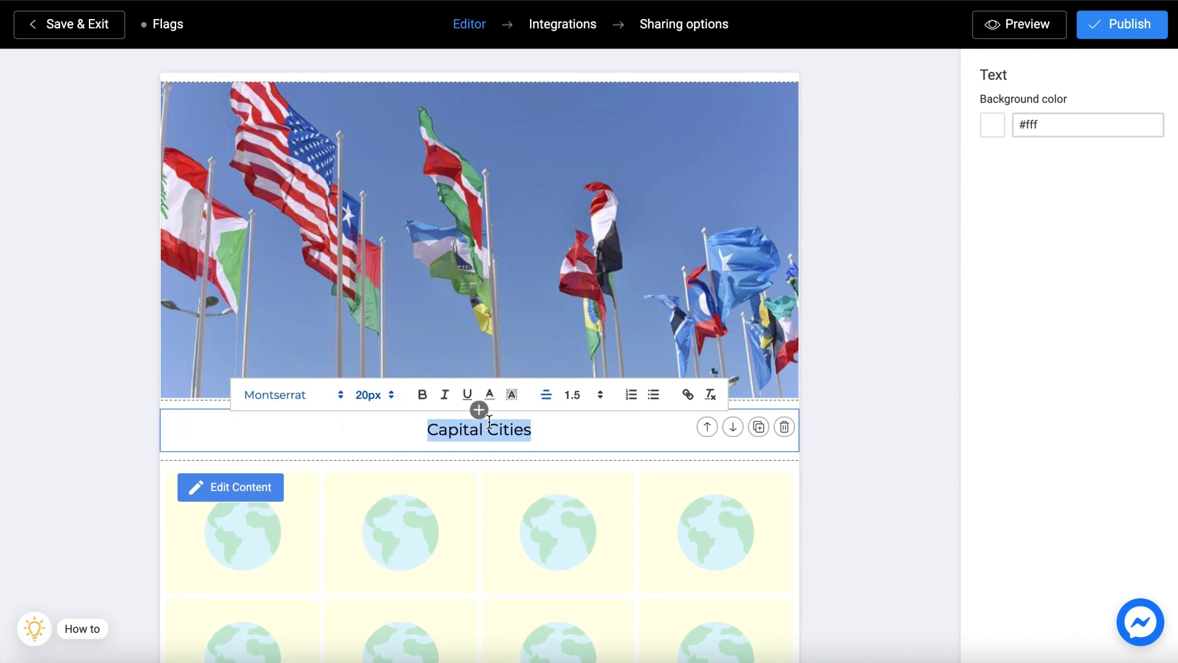
click(423, 396)
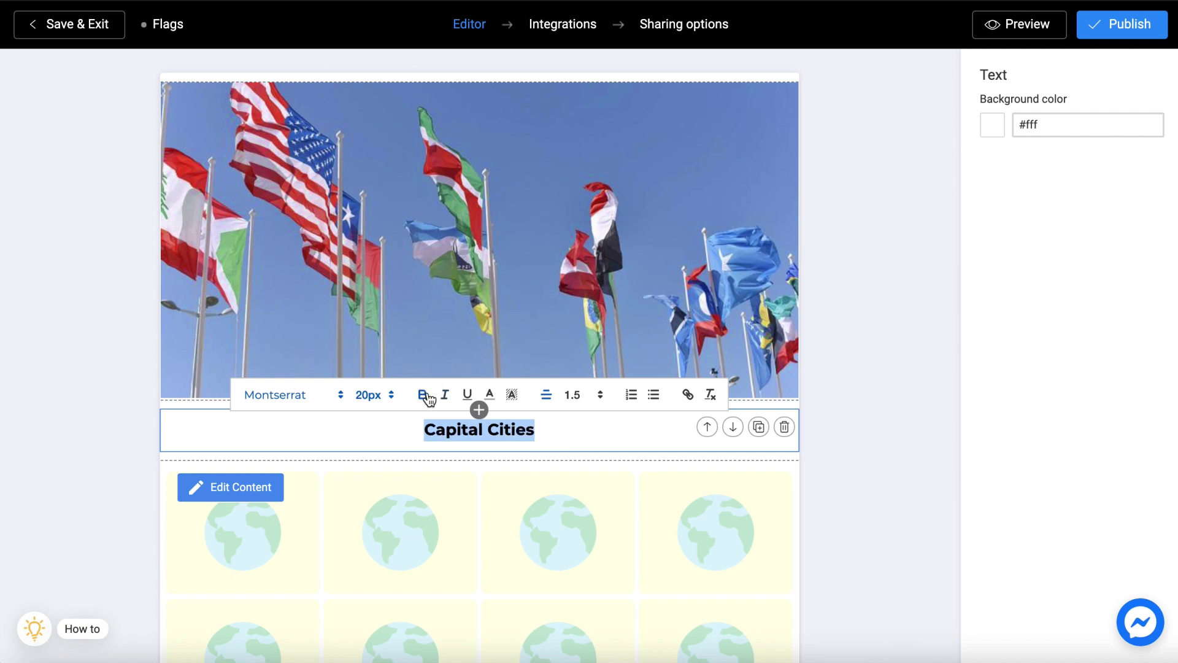
click(393, 398)
click(365, 607)
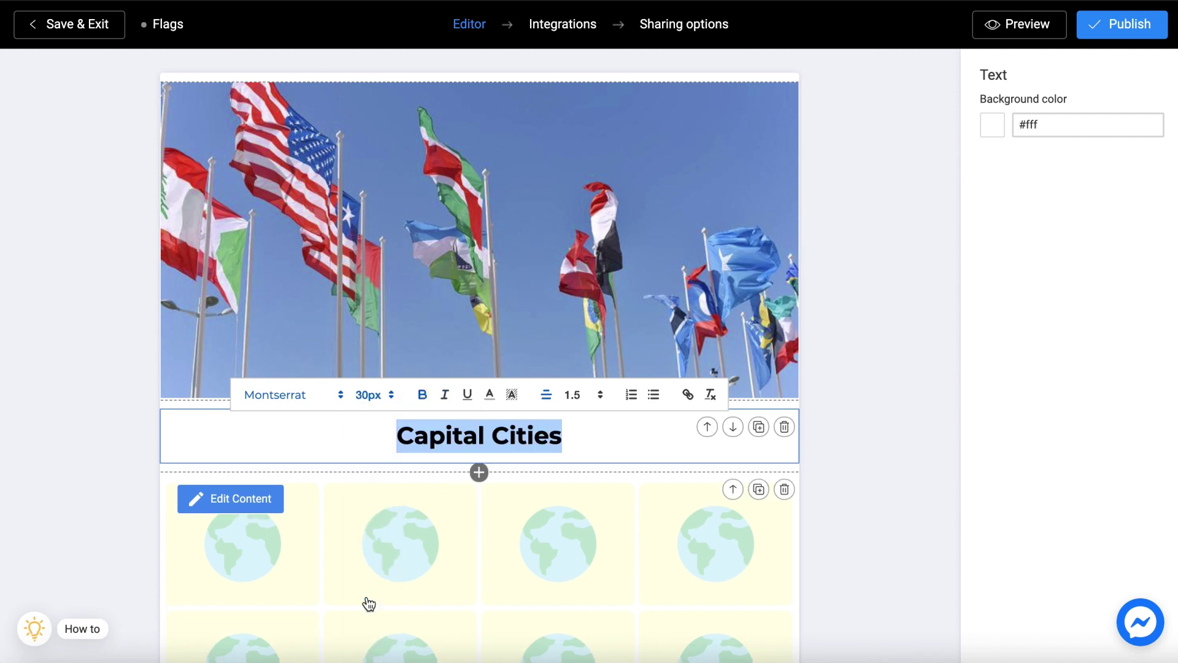
click(654, 433)
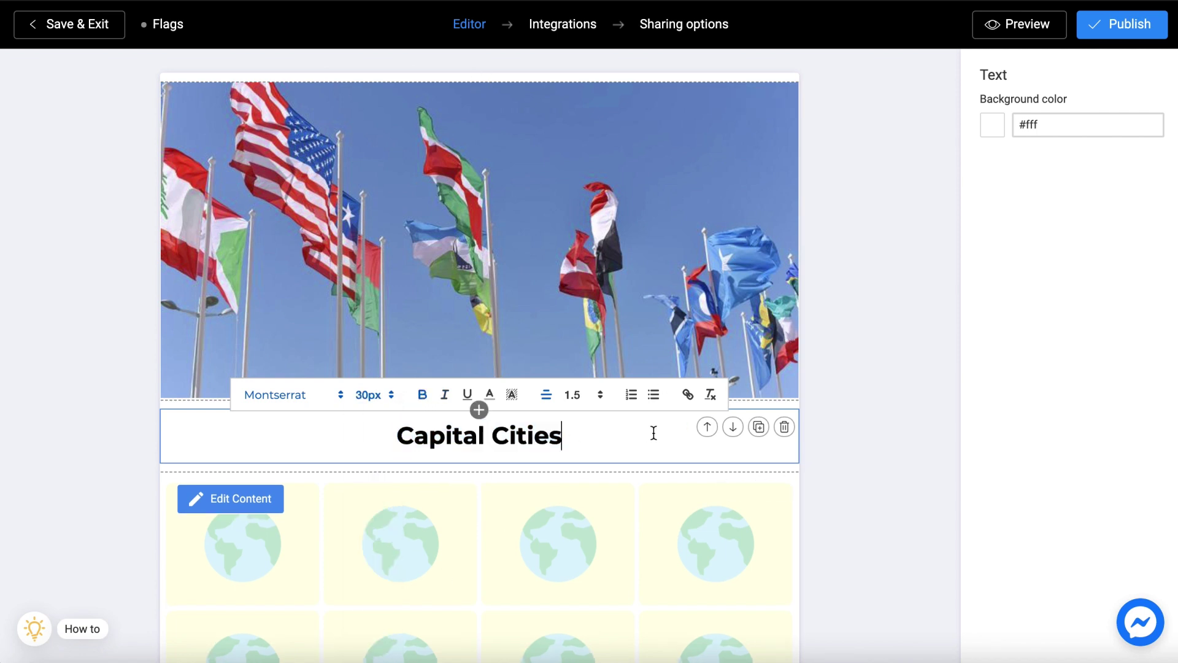
click(855, 372)
click(1088, 24)
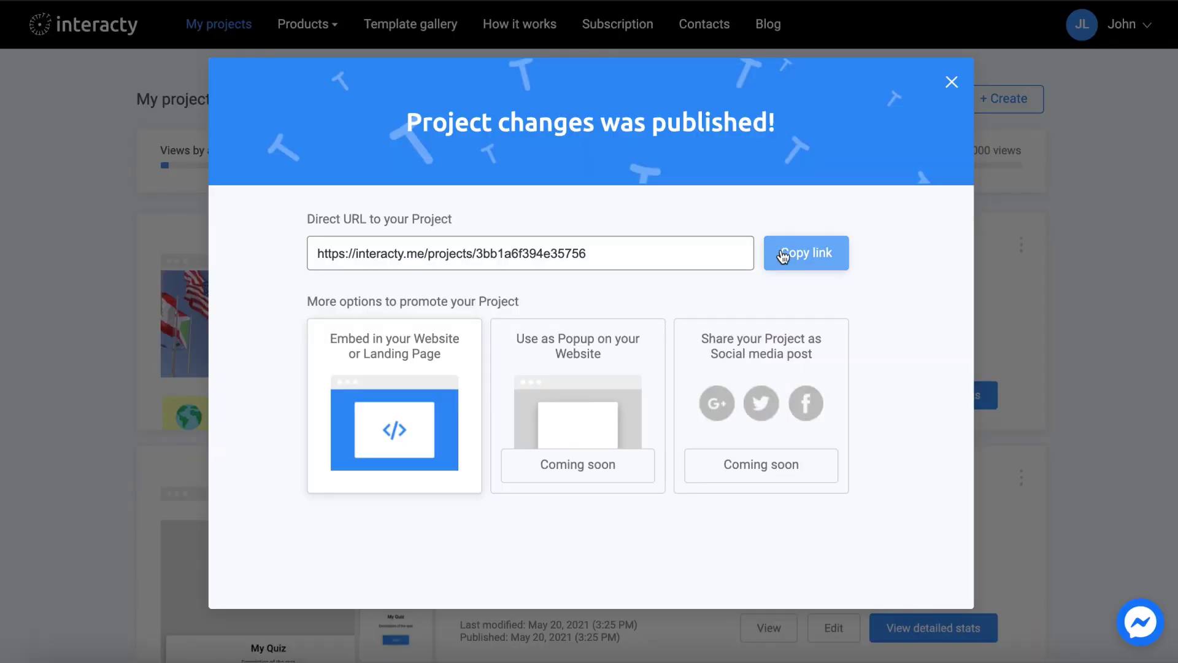
Step: Copy the published game's public link and load it in a new browser tab
click(783, 256)
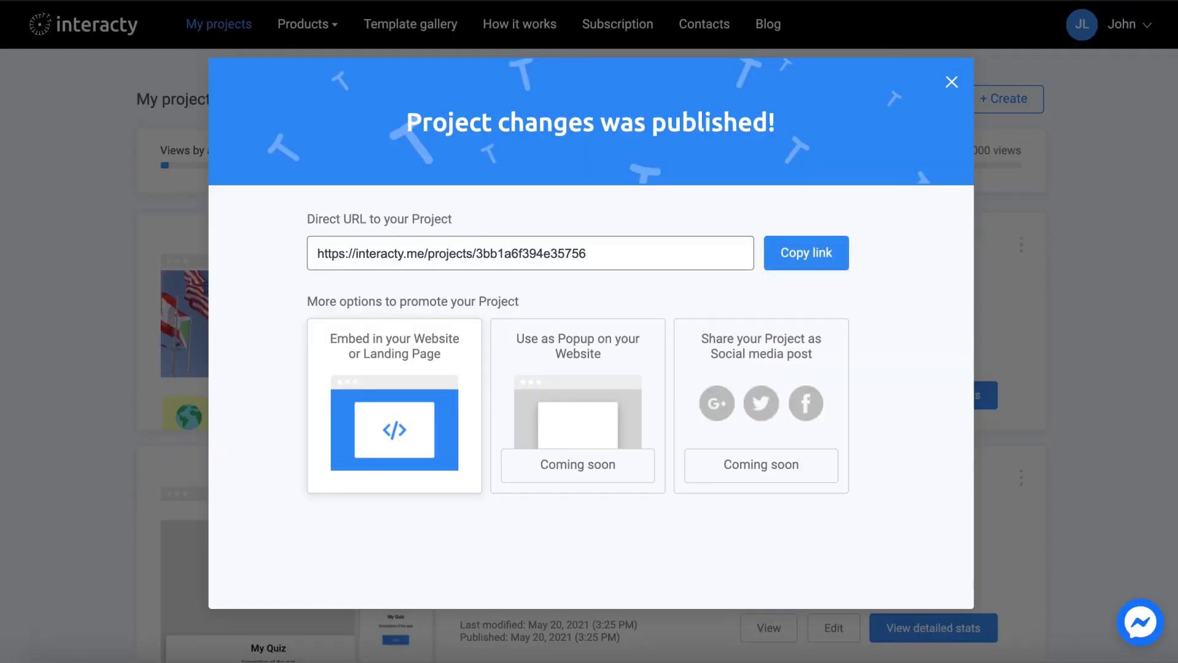
key(super+t)
key(super+v)
key(Return)
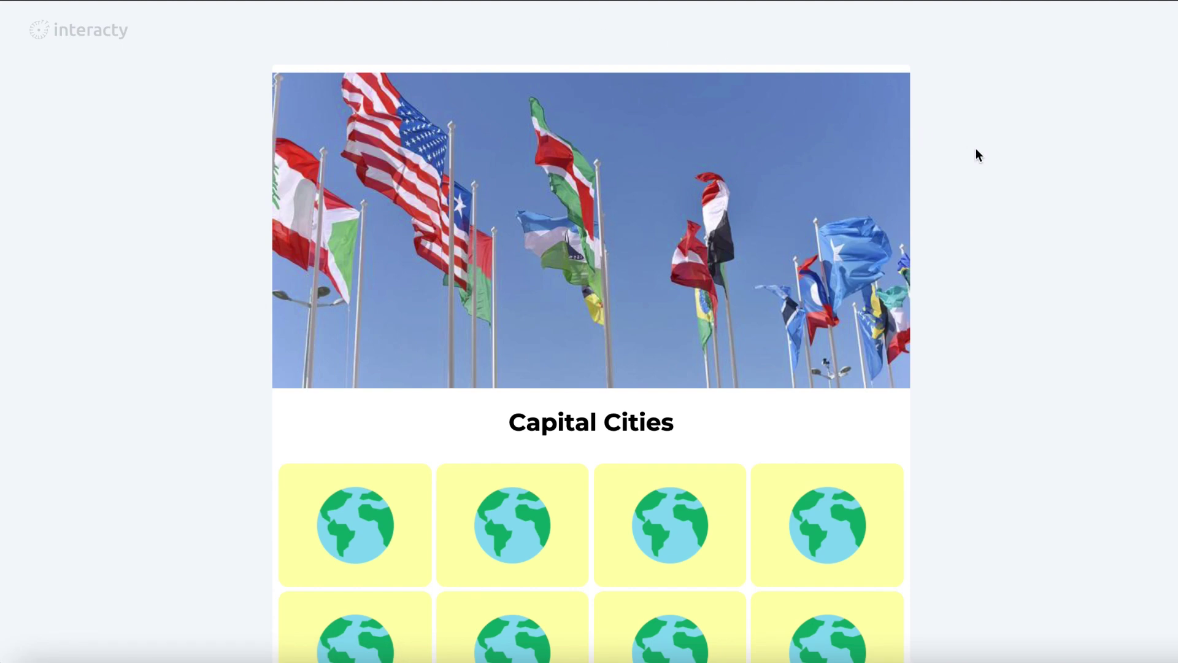
Step: Flip cards to find and match the Rome name with the Colosseum photo
scroll(977, 153, down, 3)
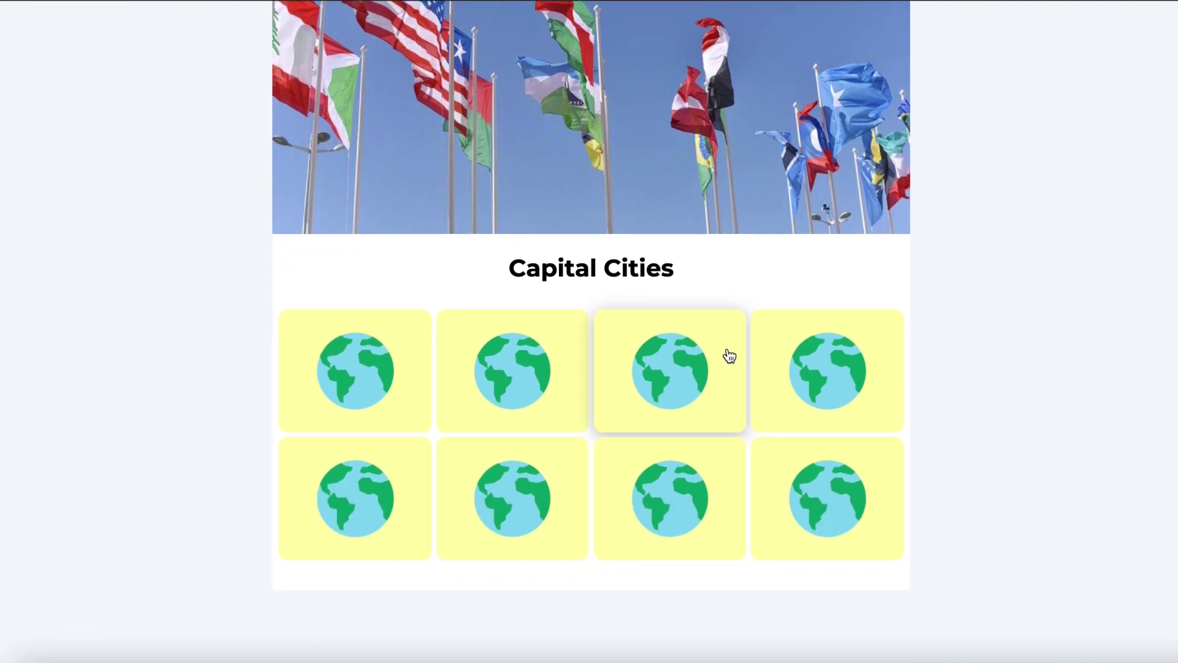
click(729, 356)
click(509, 374)
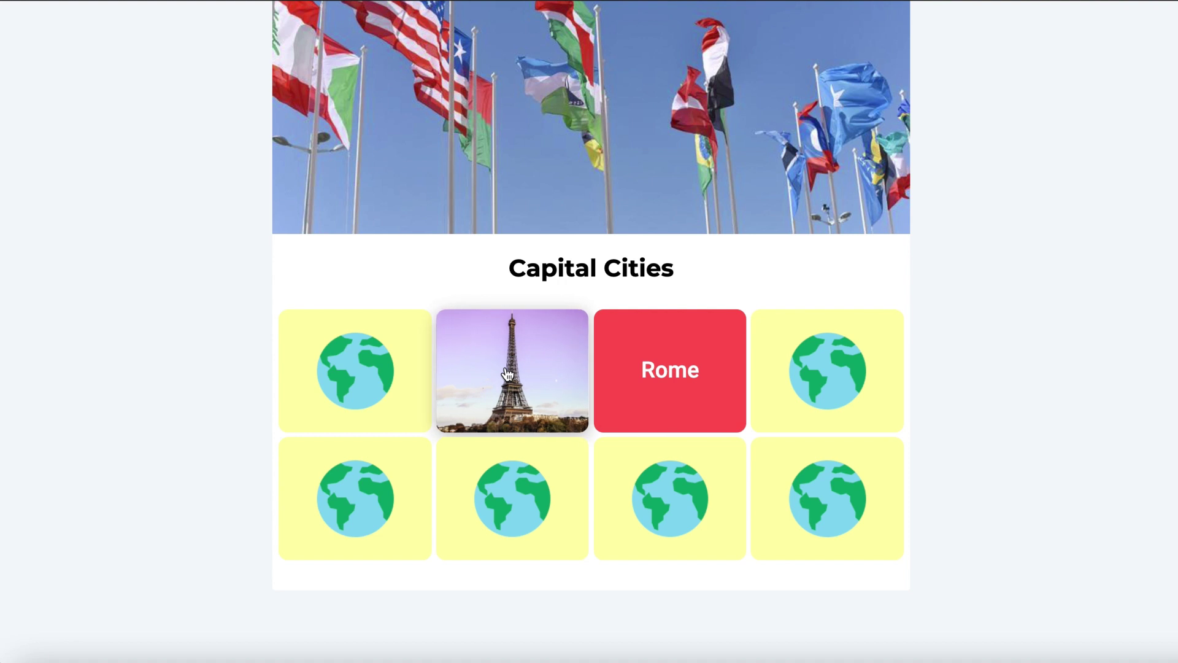
click(403, 475)
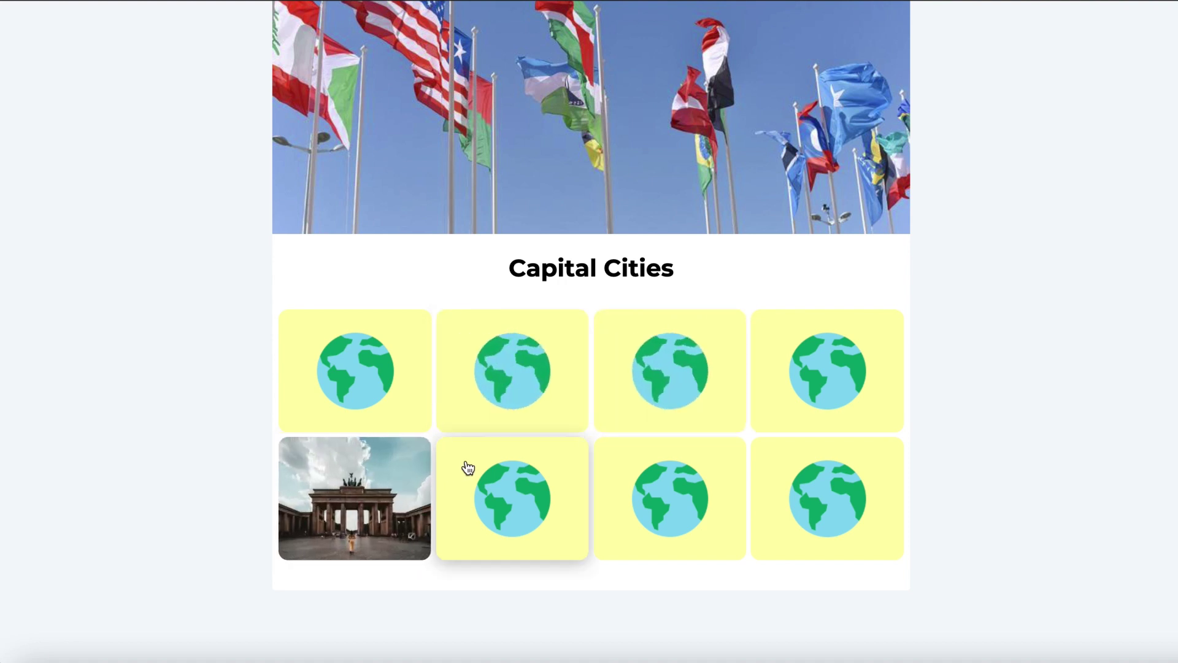
click(468, 468)
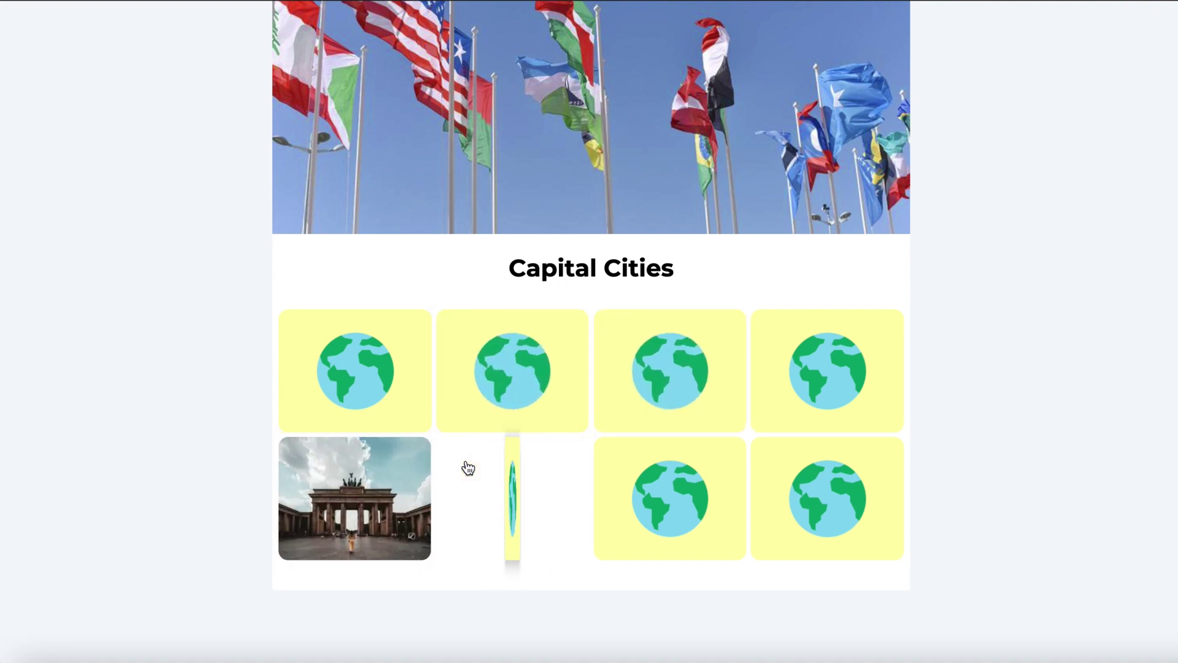
click(628, 390)
click(563, 452)
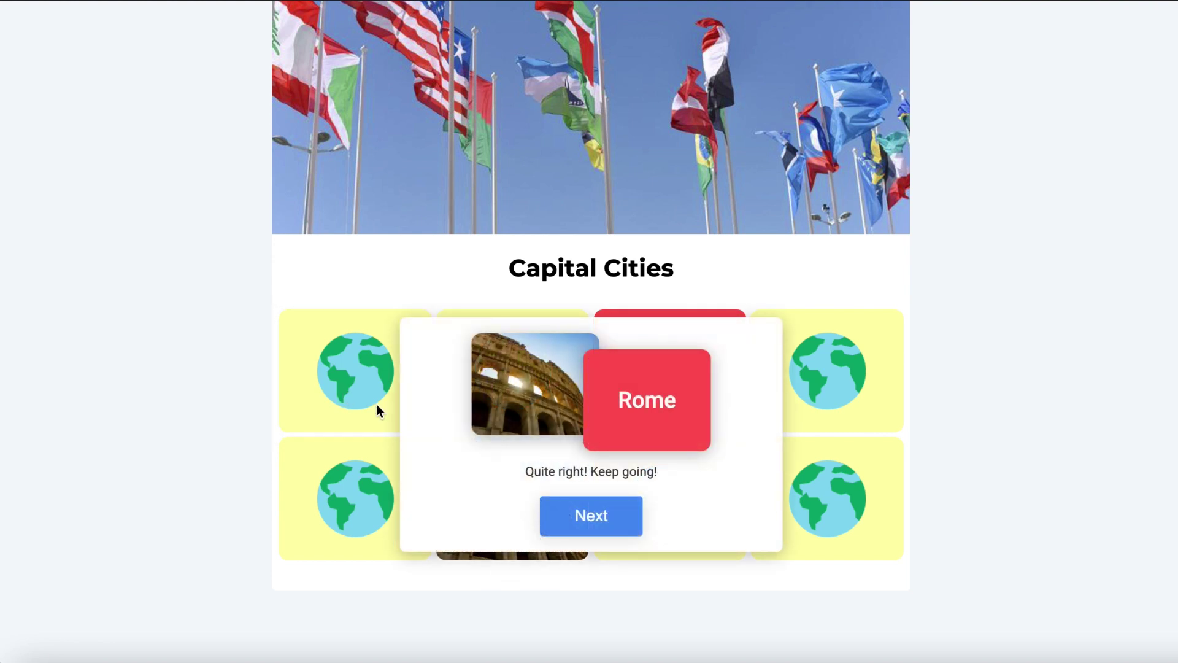
click(580, 515)
Step: Match the Berlin name card with the Brandenburg Gate photo
click(323, 386)
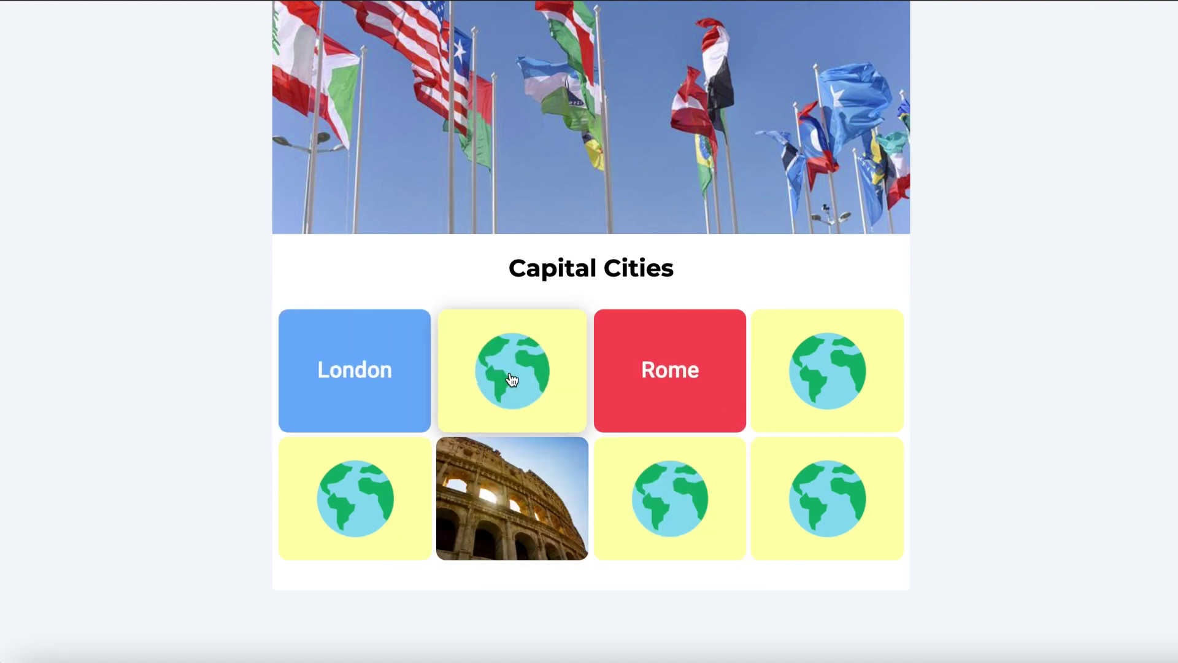
click(512, 379)
click(407, 476)
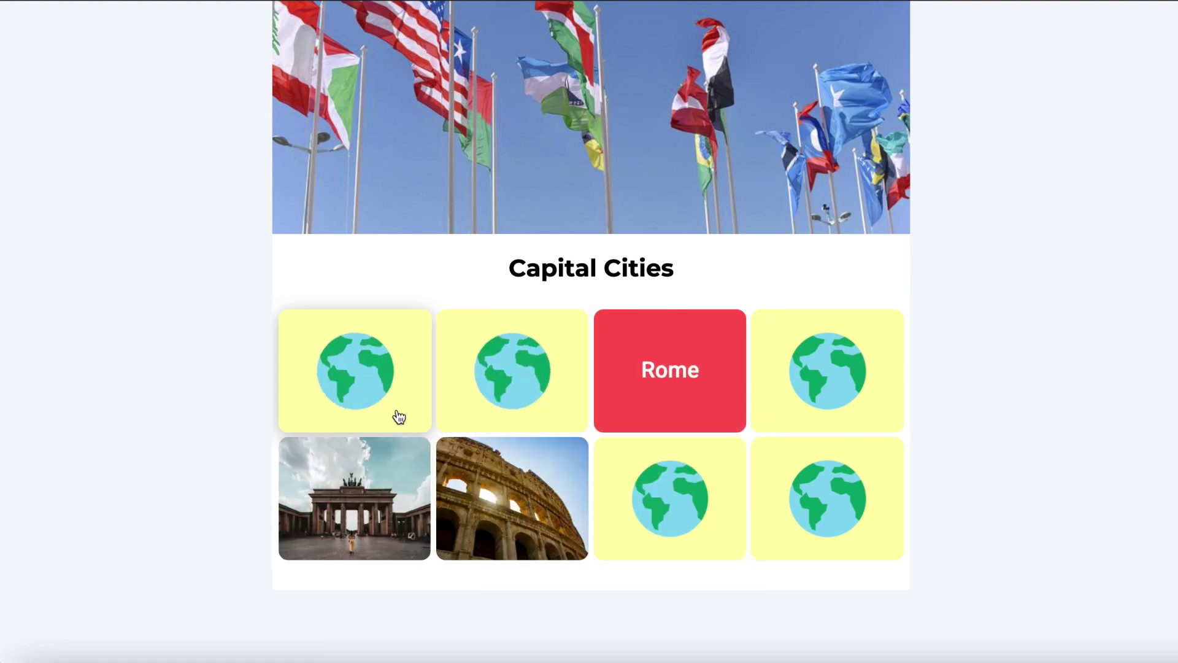
click(399, 418)
click(710, 534)
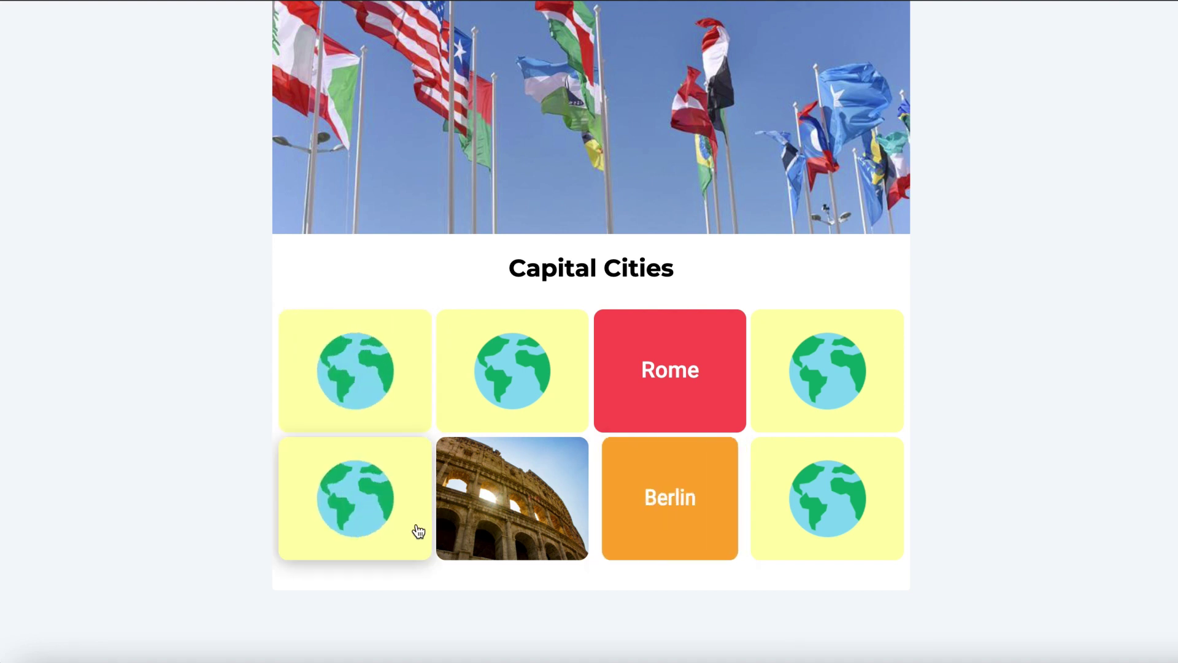
click(402, 447)
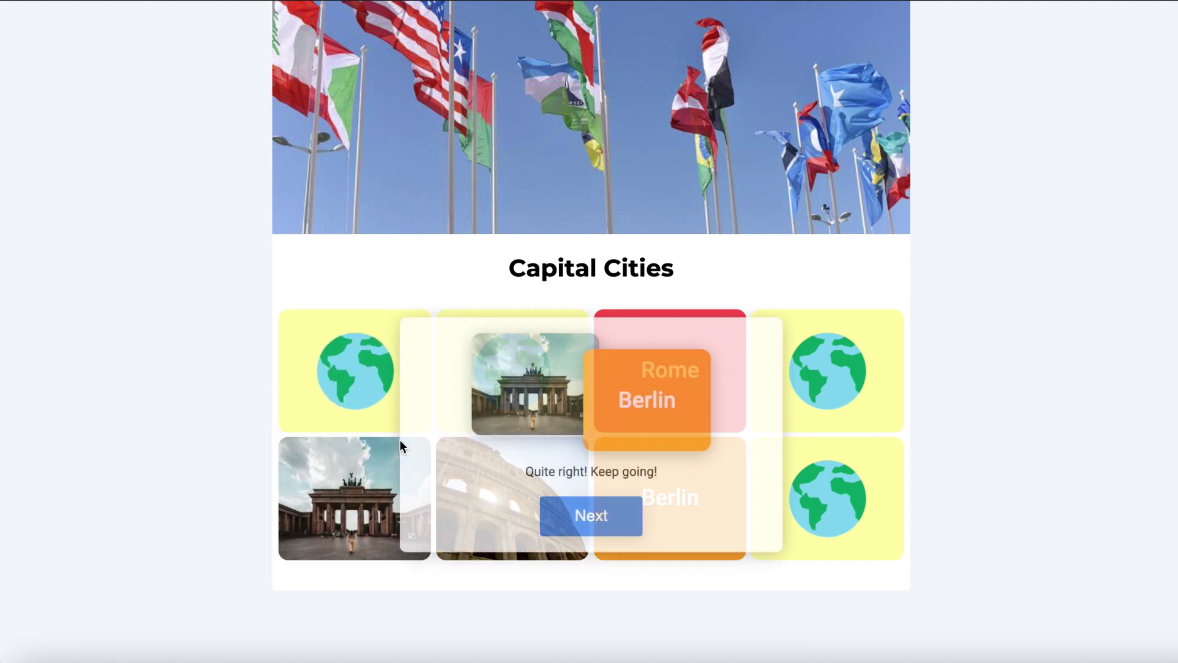
click(618, 528)
Step: Match the London and Paris pairs to finish, reaching the Congratulations screen
click(883, 489)
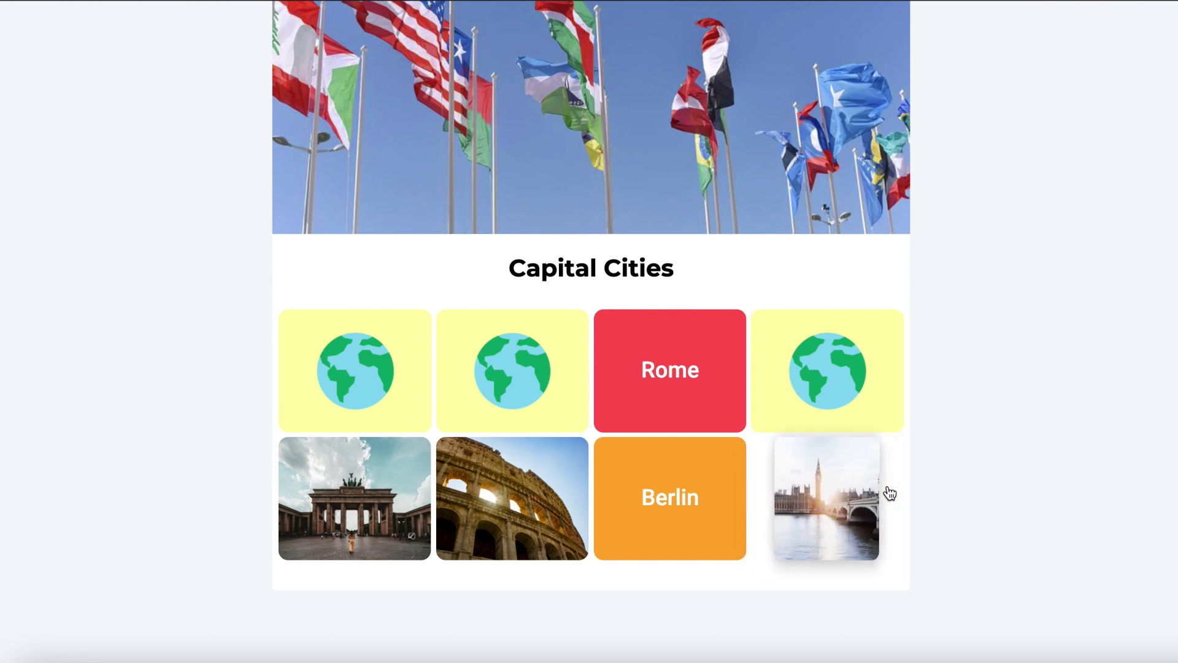
click(391, 411)
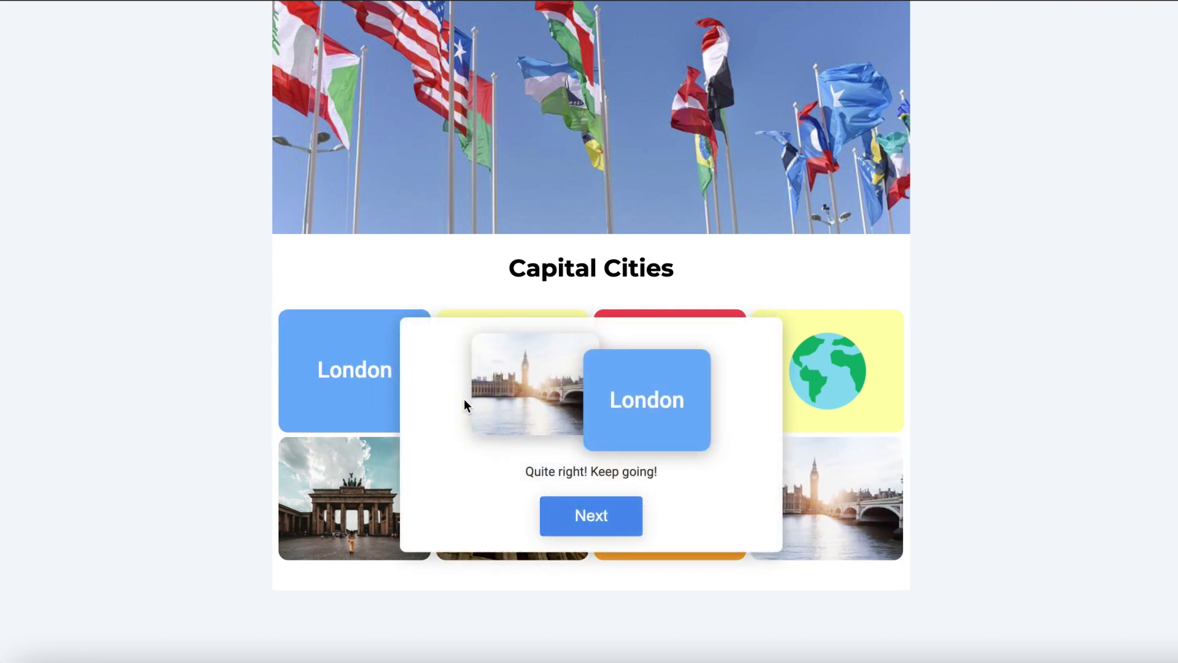
click(592, 517)
click(528, 400)
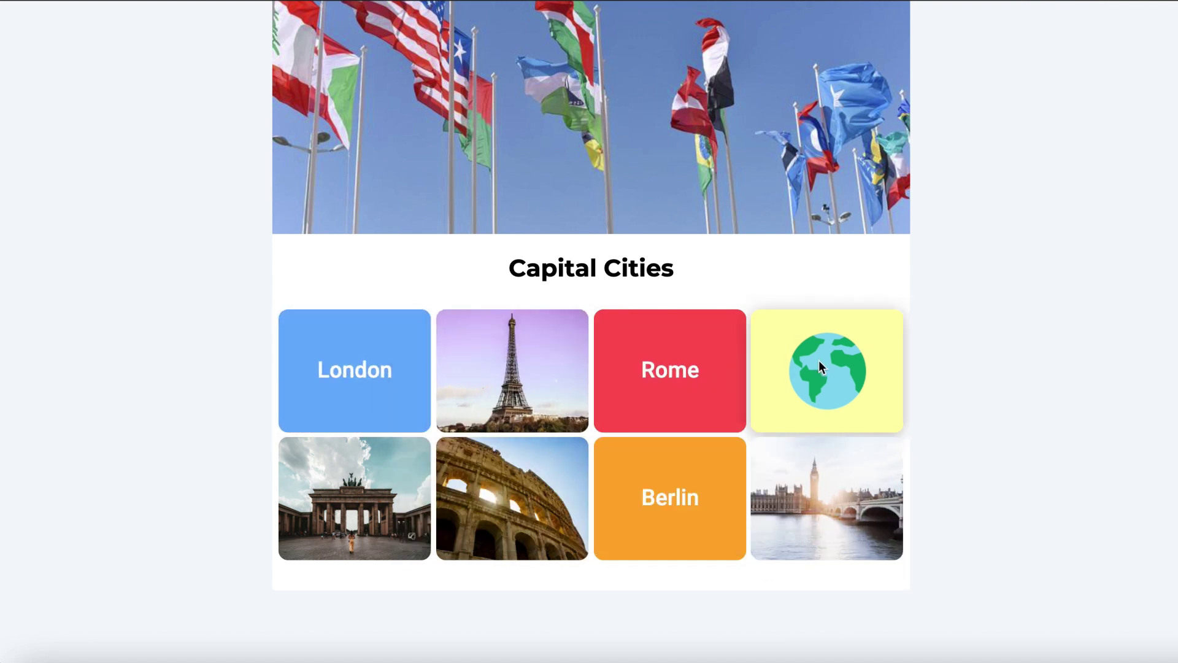
click(872, 368)
click(551, 536)
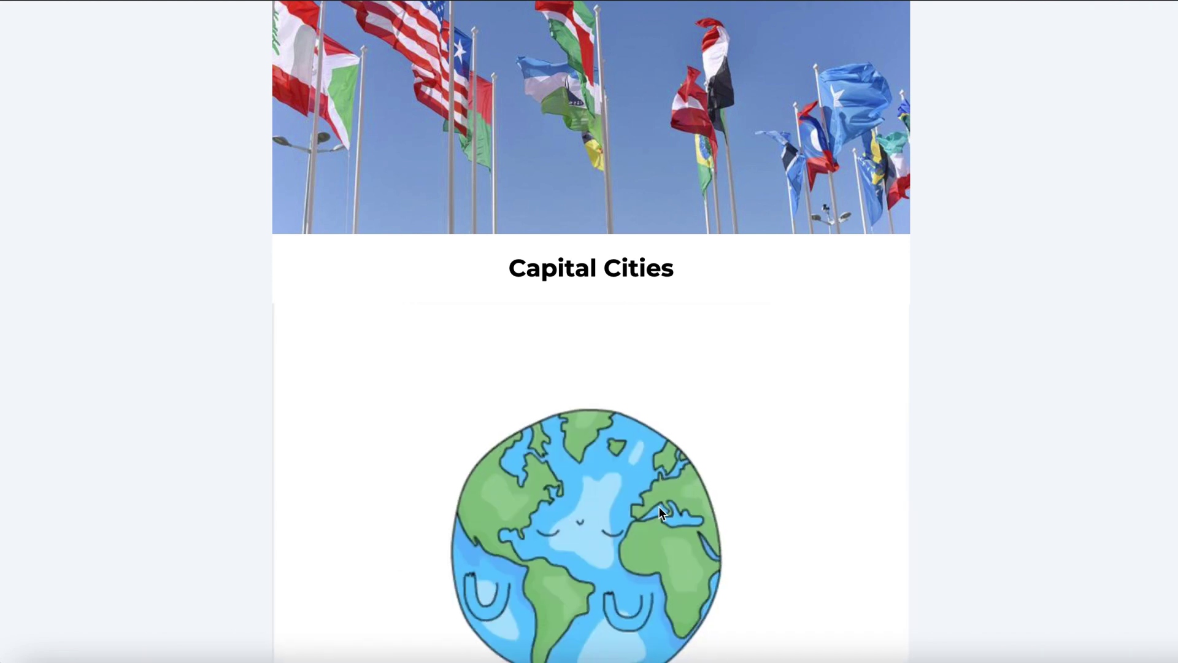
scroll(937, 455, down, 4)
scroll(937, 456, down, 1)
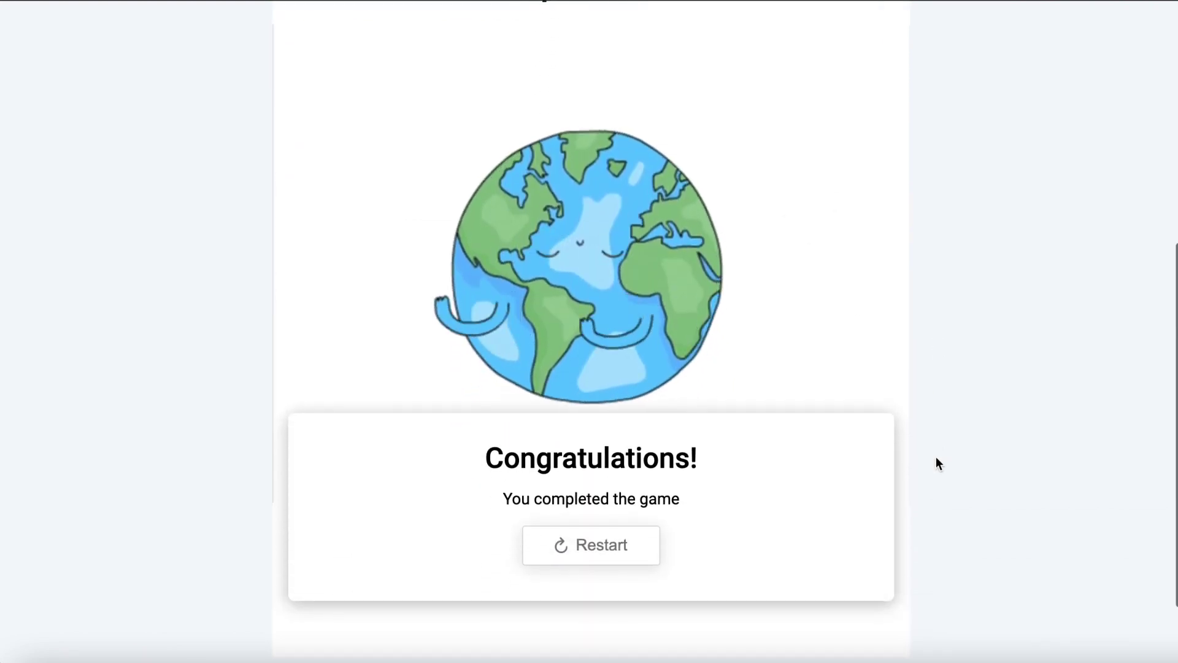